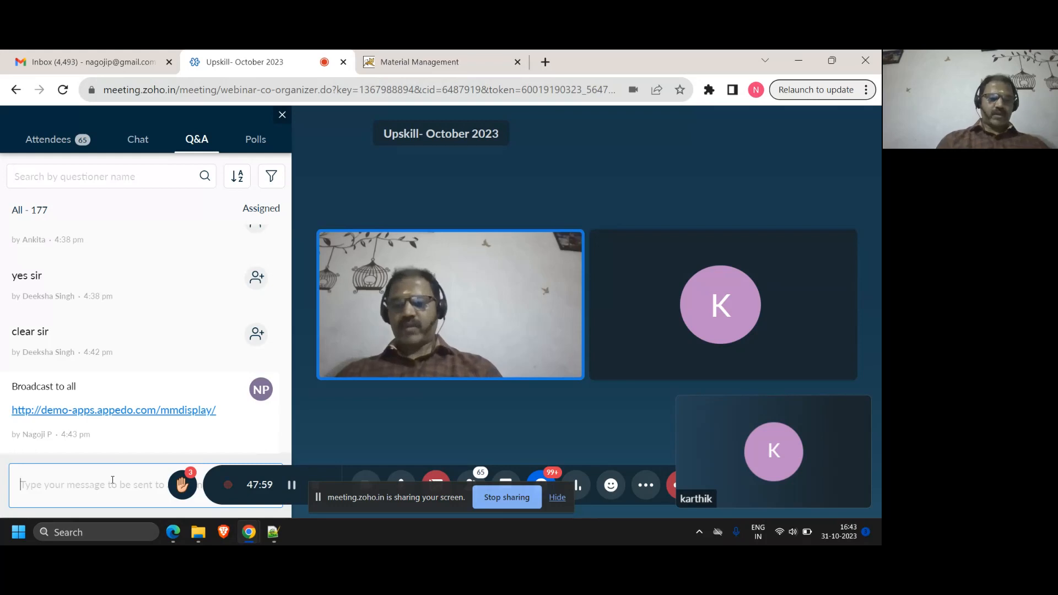
Broadcast the demo site's login user name and password to all attendees as two separate Q&A messages
text(admin)
key(Return)
text(admin)
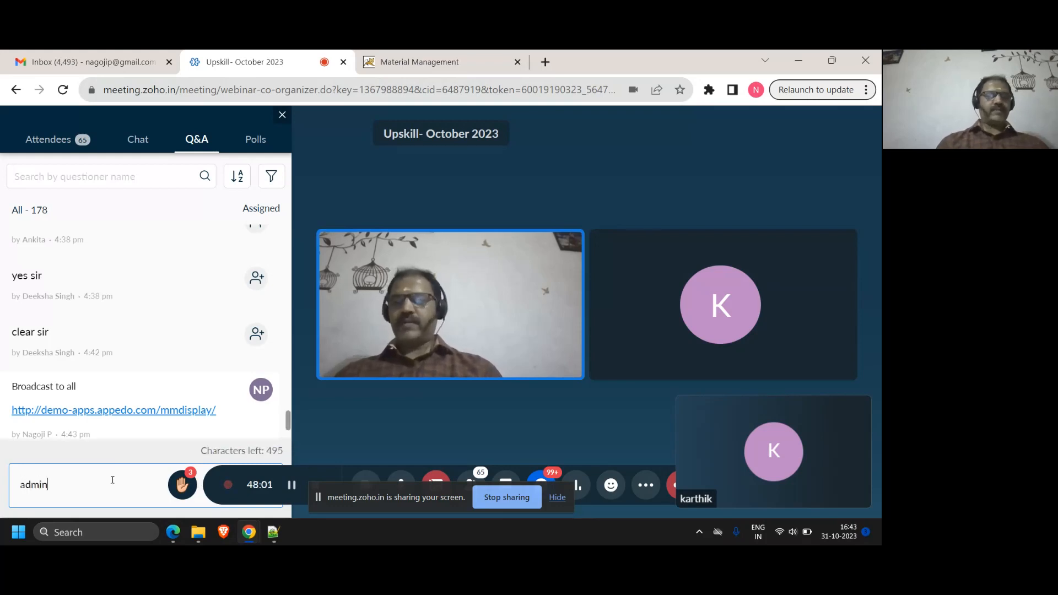
key(Return)
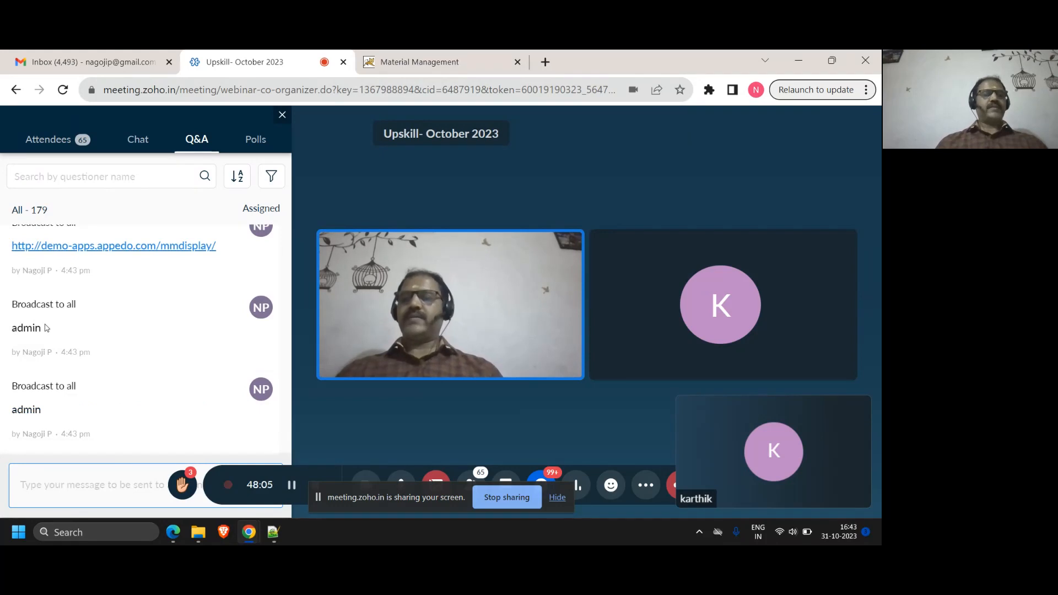
Log in to the Material Management site with the user name and password, then dismiss the password warning and the floating meeting window
click(397, 62)
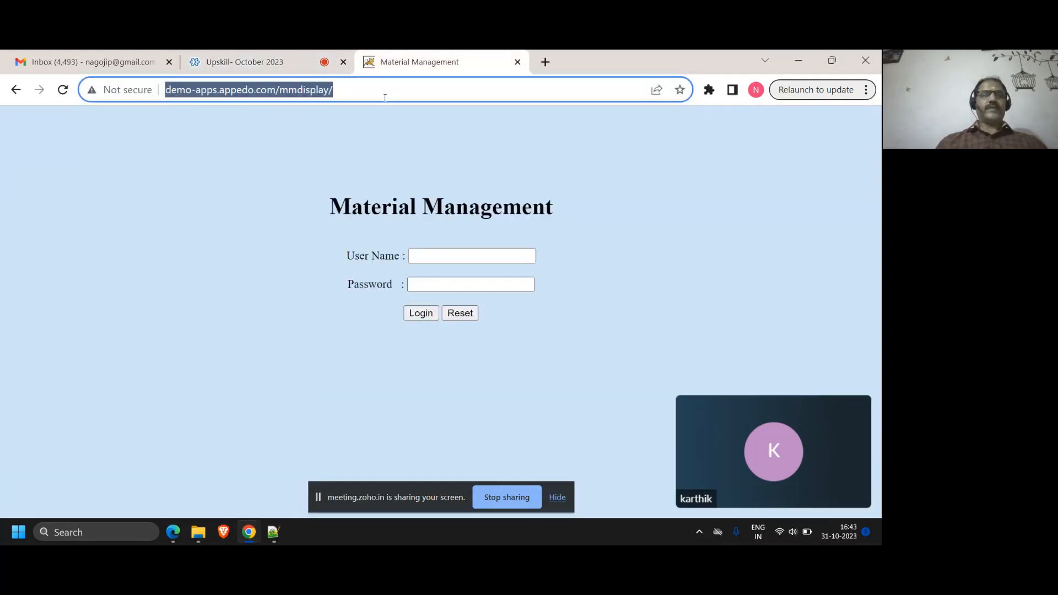
click(437, 257)
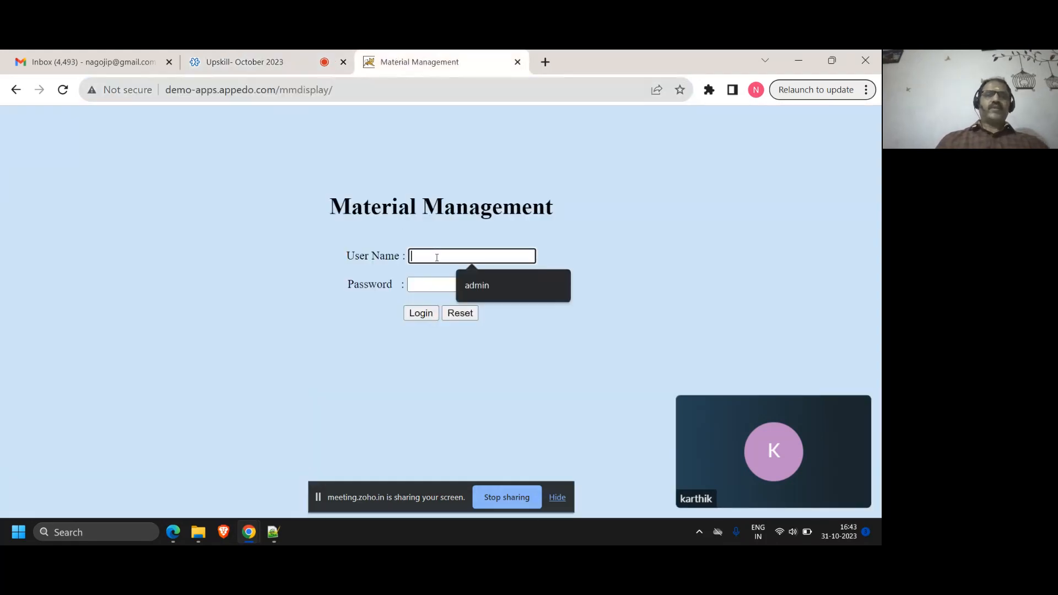
text(admin)
key(Tab)
text(admin)
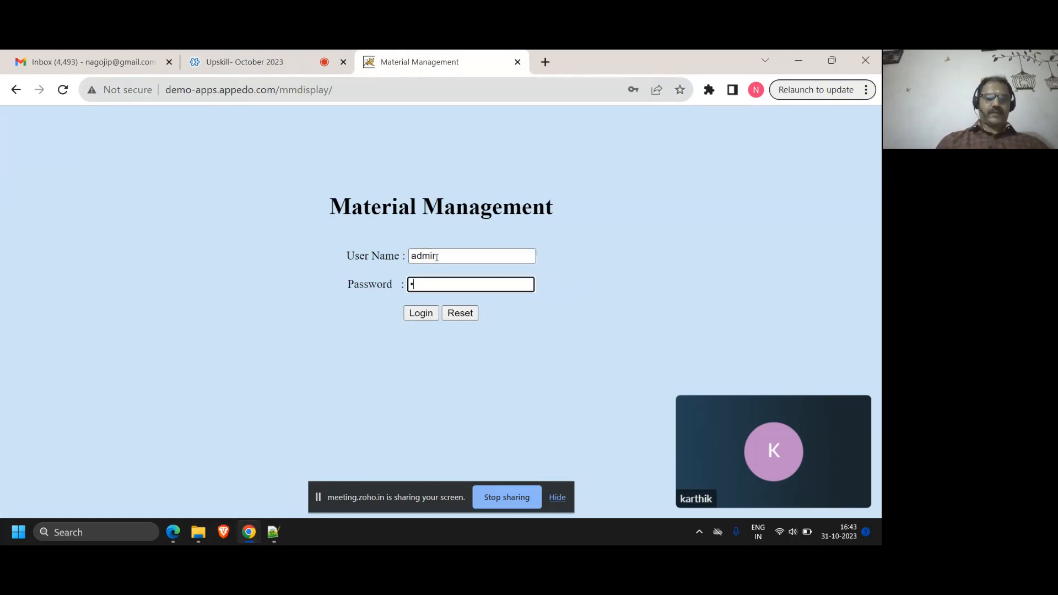
click(429, 314)
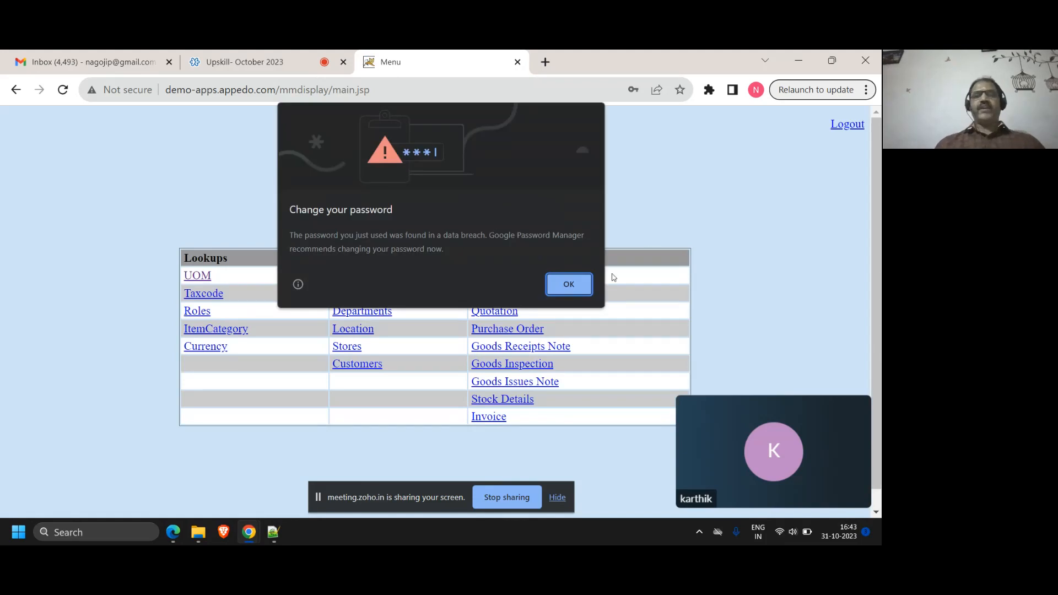
click(574, 285)
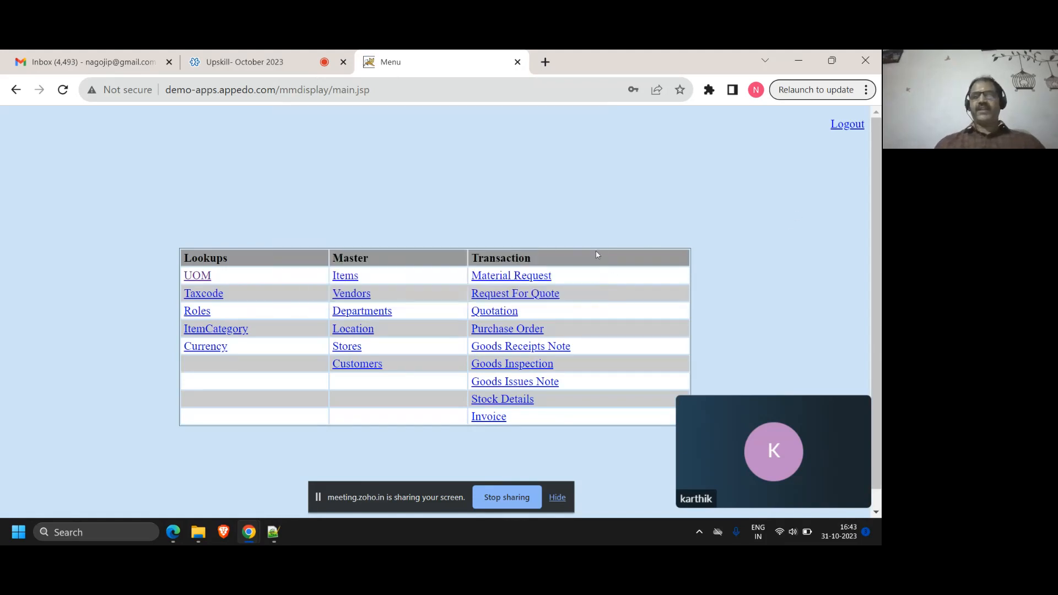
click(860, 408)
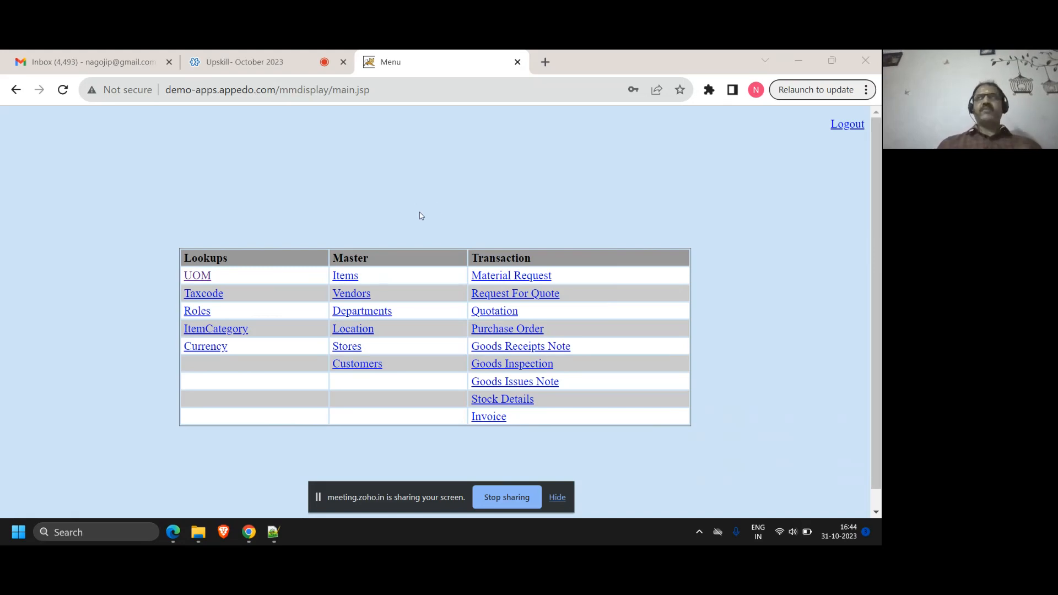
Highlight the Lookups, Master and Transaction headings of the menu table one after another
click(199, 254)
double_click(200, 253)
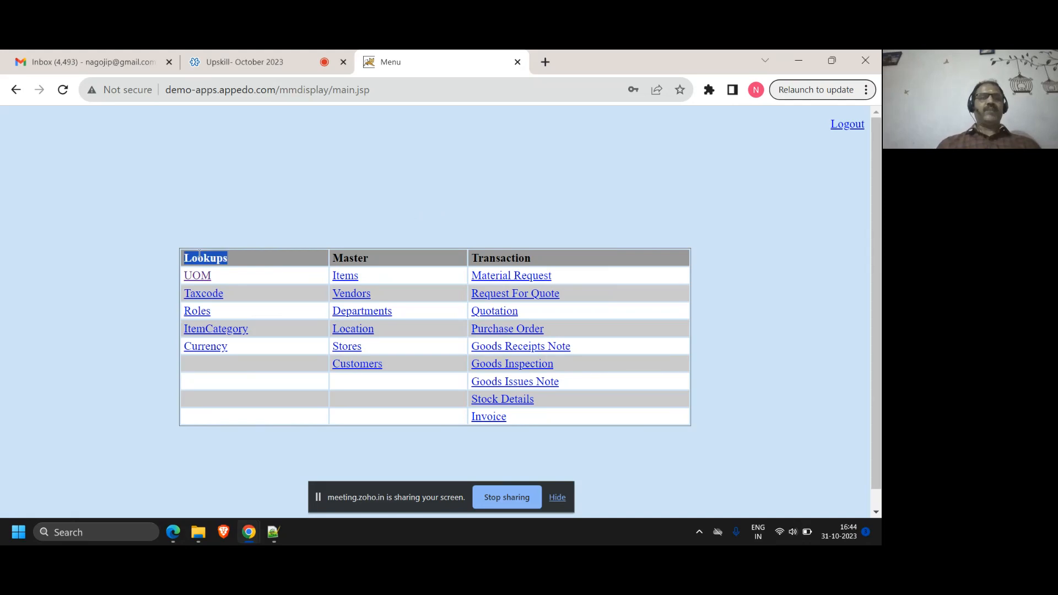
double_click(356, 258)
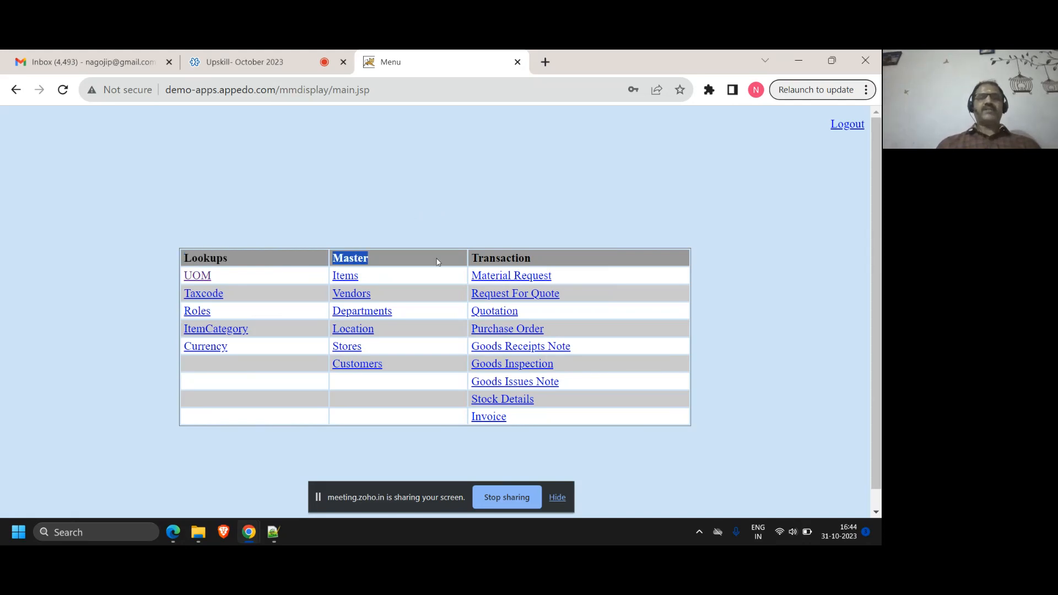
double_click(498, 258)
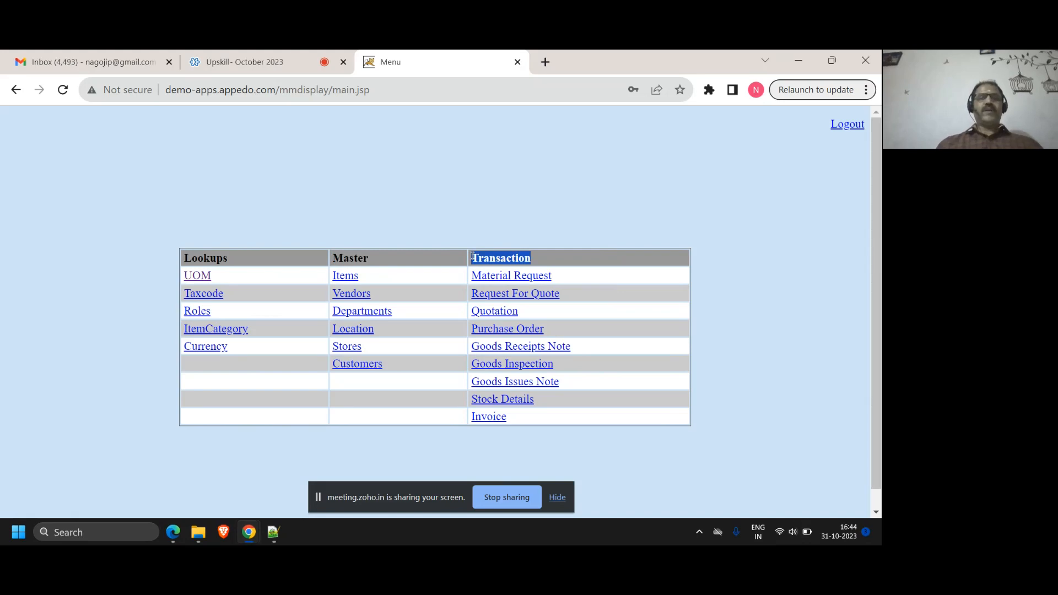
Copy the menu table's heading row and paste it into the Notepad++ notes below "testers must know ERP"
click(193, 260)
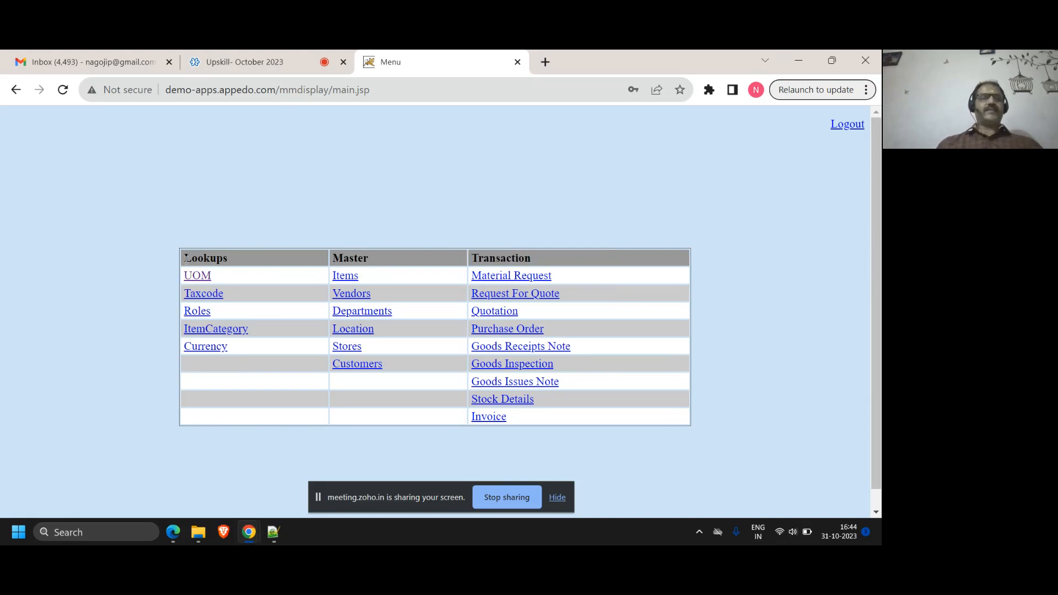
drag(186, 258, 539, 265)
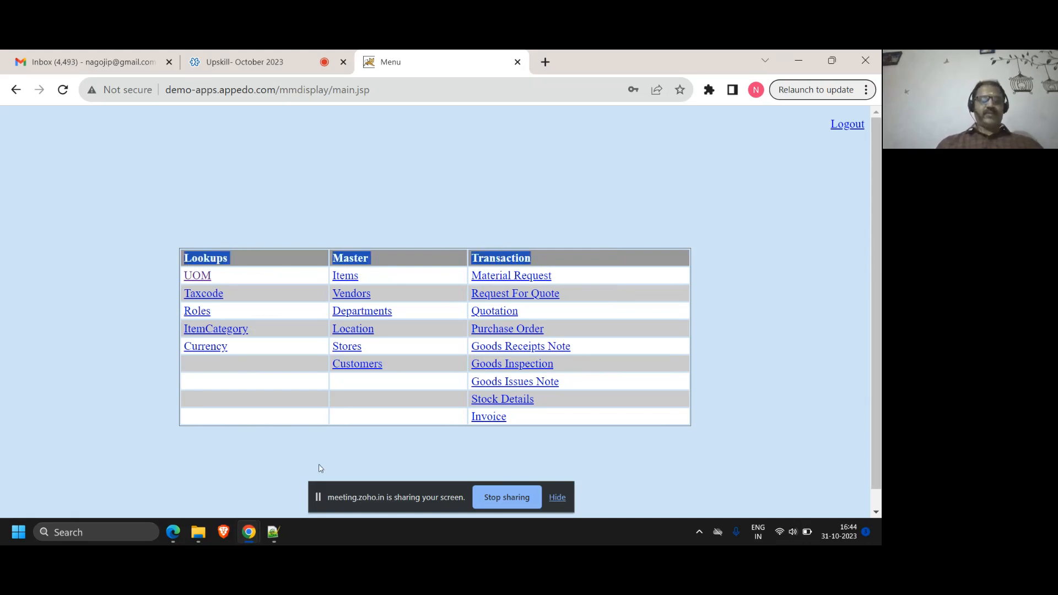
key(ctrl+c)
click(274, 532)
key(ctrl+v)
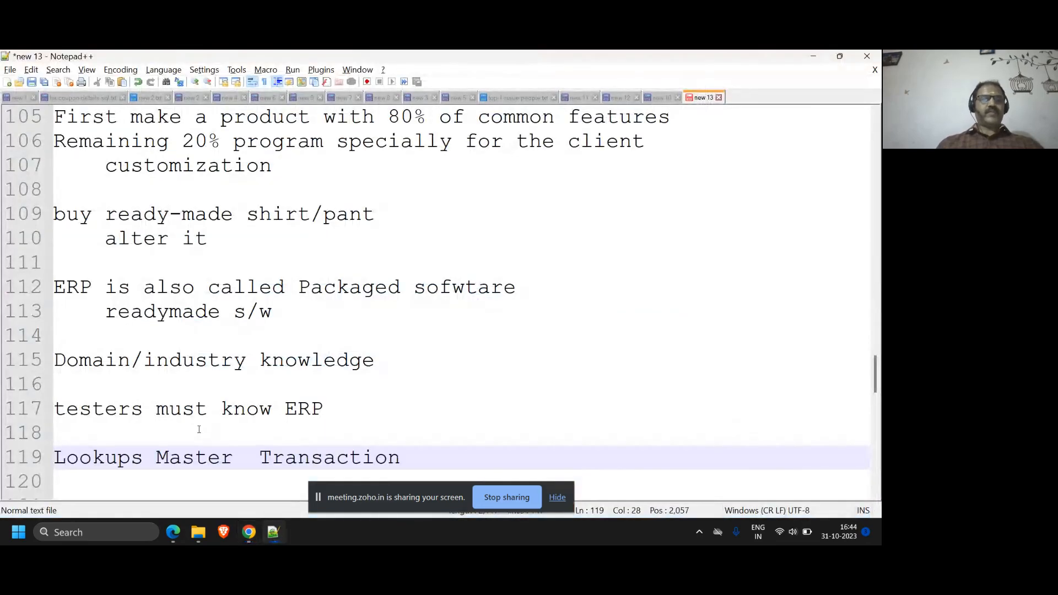
Split the pasted headings so that Lookups, Master and Transaction each stand on their own line
click(156, 458)
key(Return)
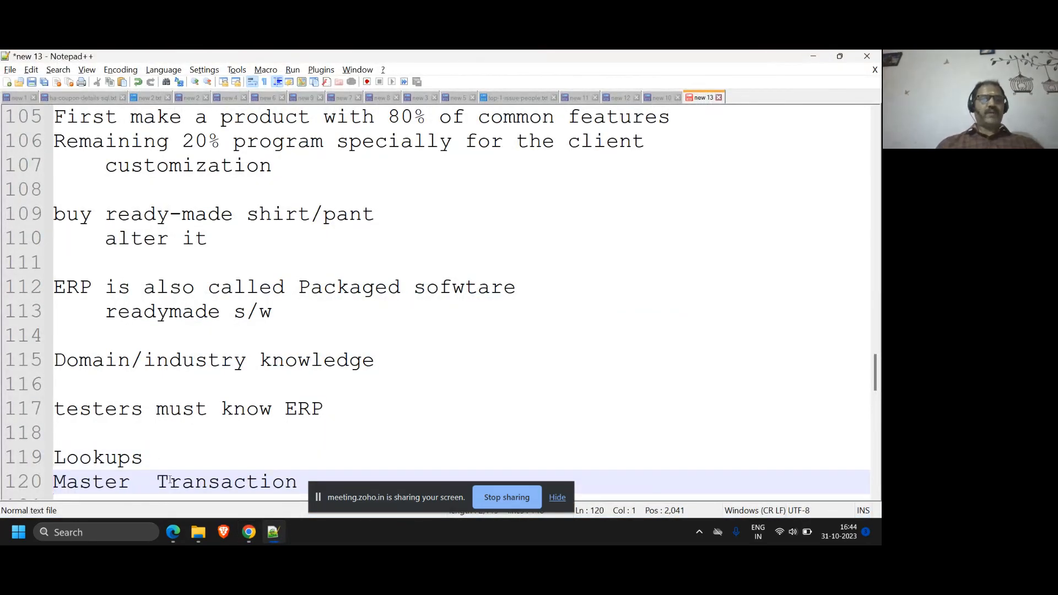
click(158, 482)
key(Return)
scroll(177, 442, down, 4)
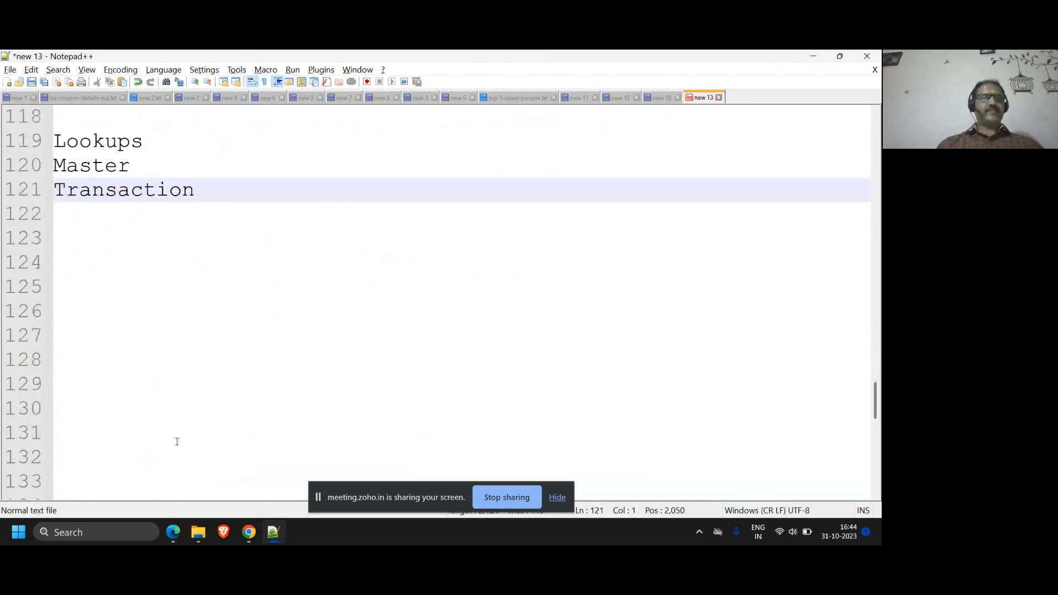
click(114, 230)
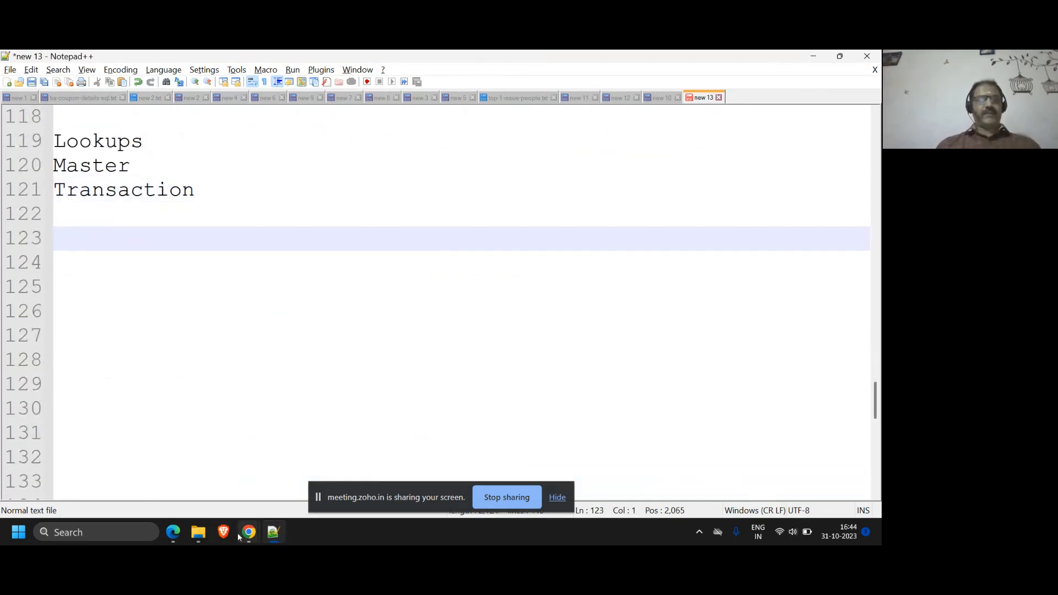
Switch back to the Material Management menu in Chrome and clear the heading selection to review the menu table
mouse_move(243, 536)
click(187, 471)
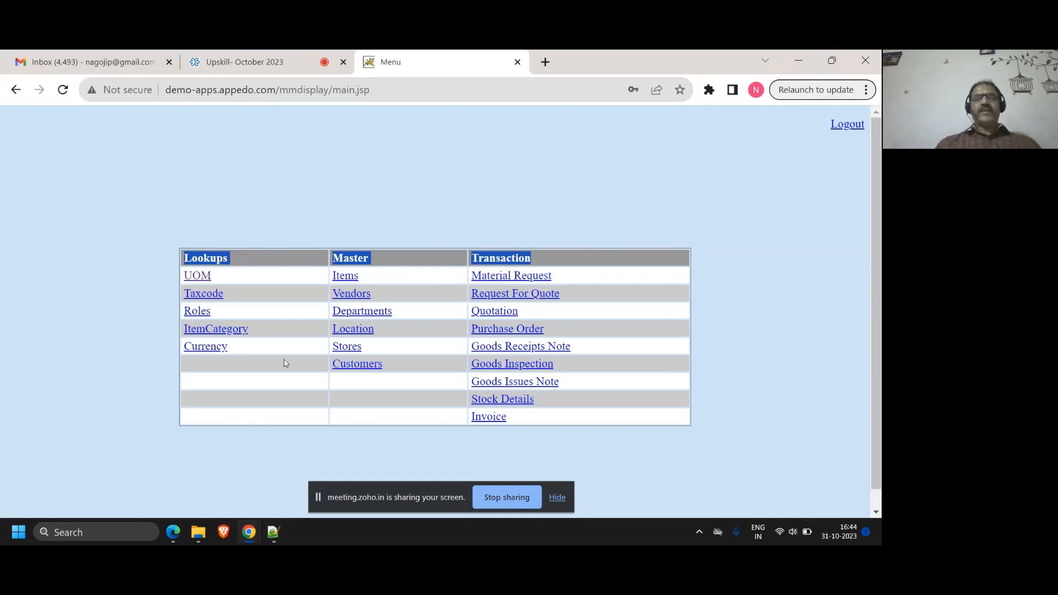
click(469, 214)
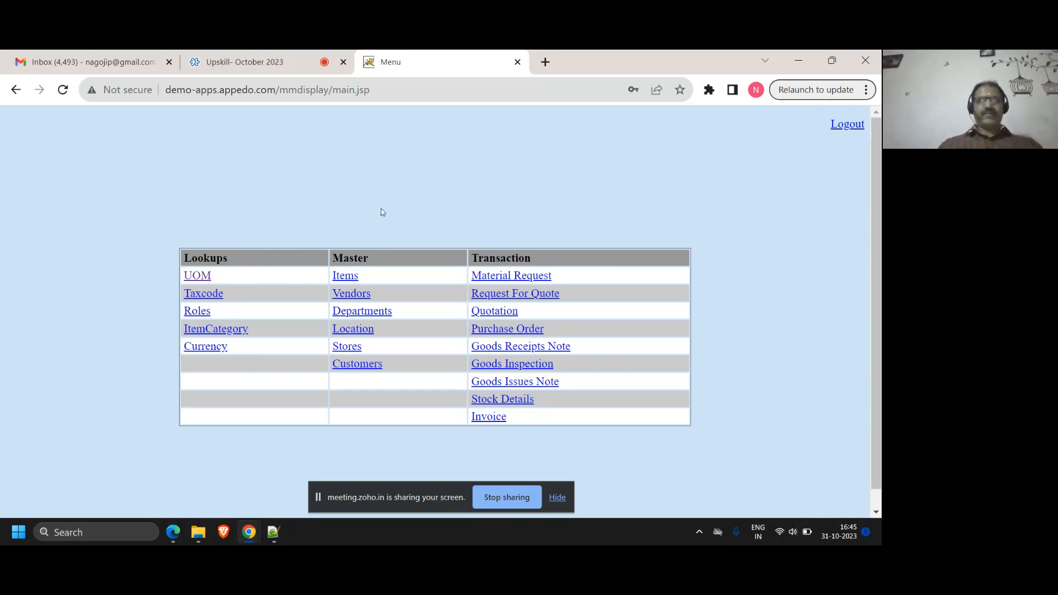
Switch to Notepad++ and add the indented lines "list box" and "rdio button options" under Lookups
click(276, 532)
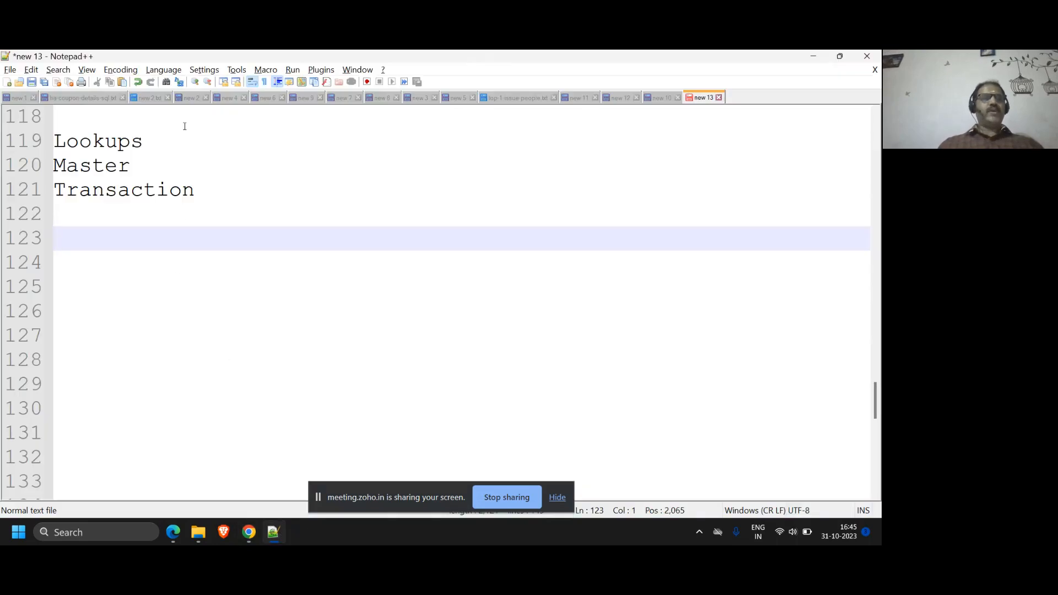
click(182, 135)
key(Return)
key(Tab)
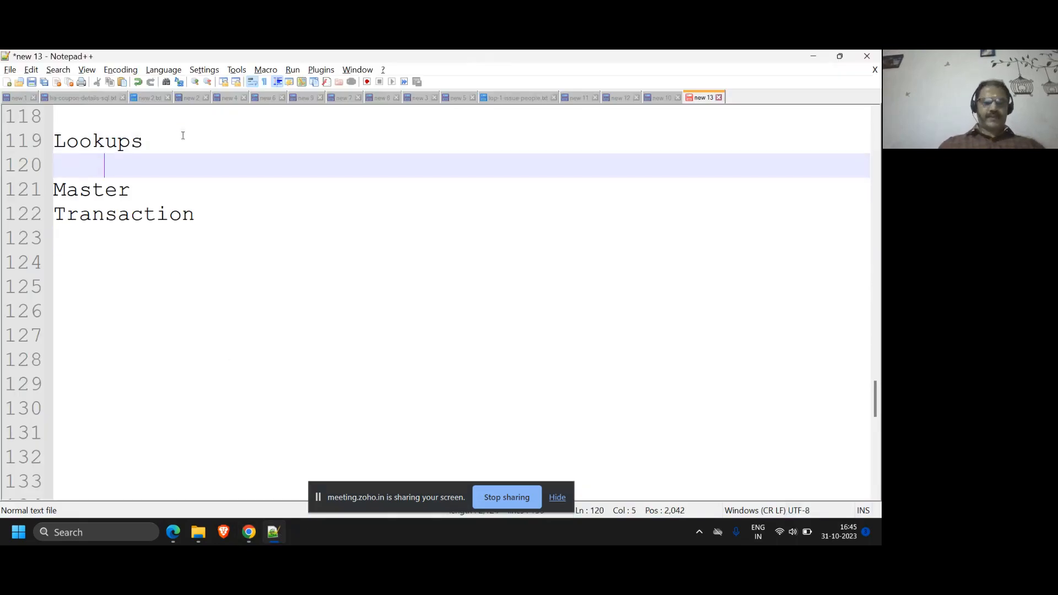
text(list box)
key(Return)
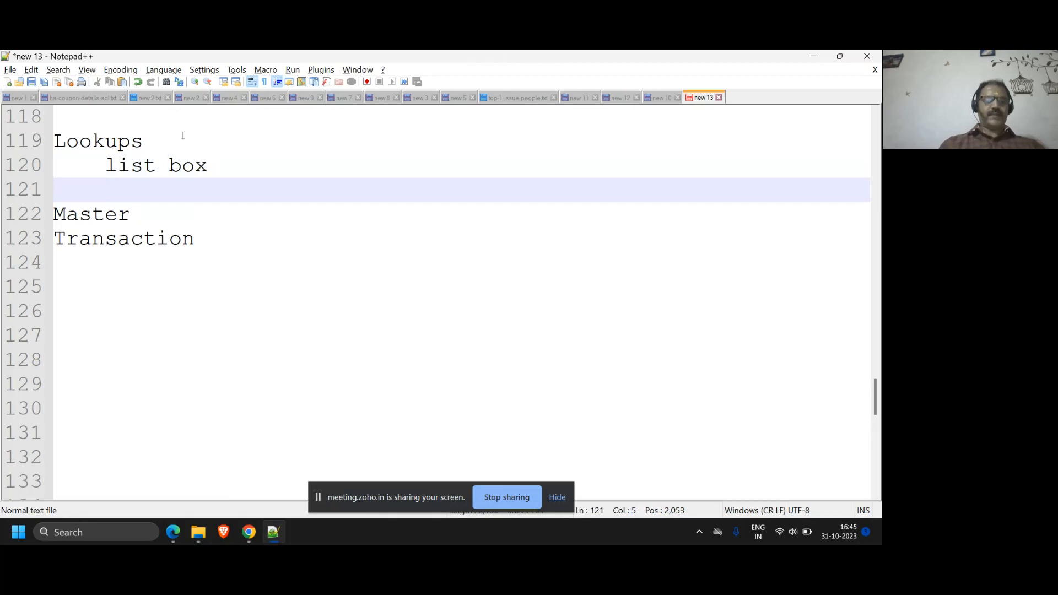
text(rdio but)
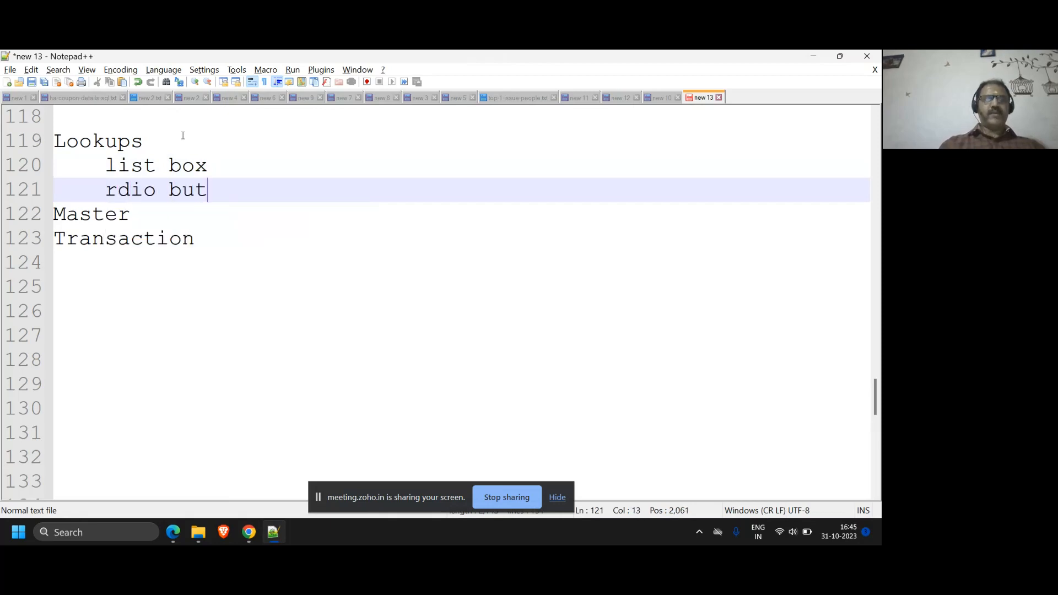
text(ton options)
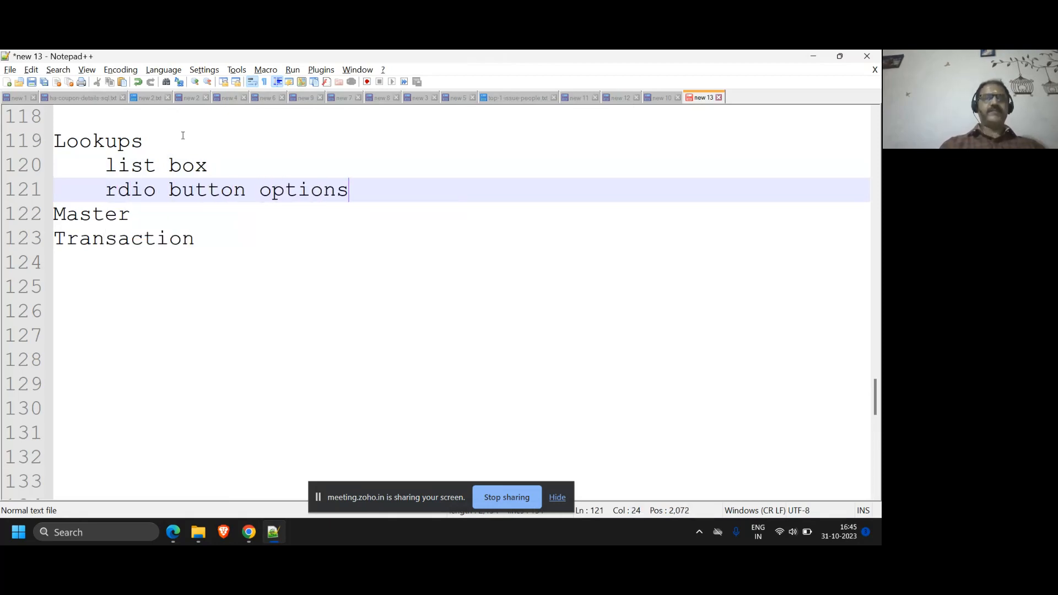
Add the indented line "limited in number" to the Lookups notes, followed by a new line
key(Return)
text(lim)
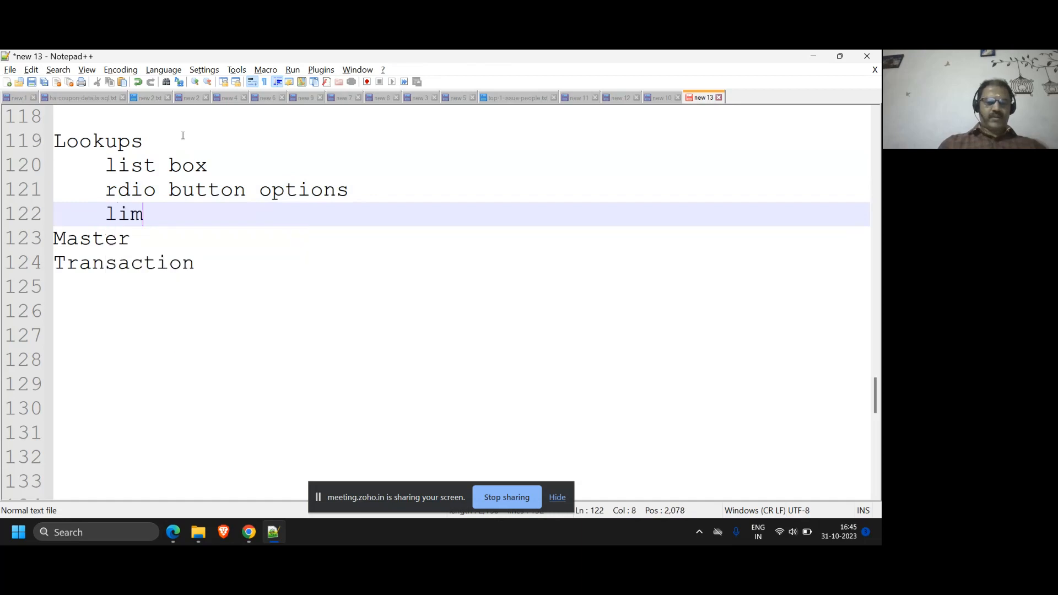
text(ited in  nu)
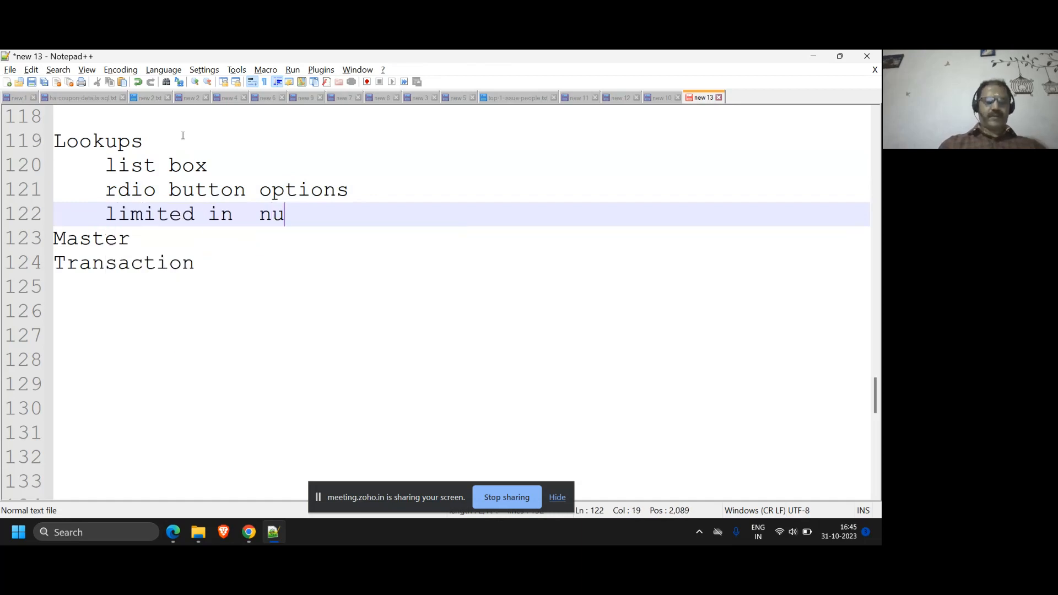
text(mber)
key(Return)
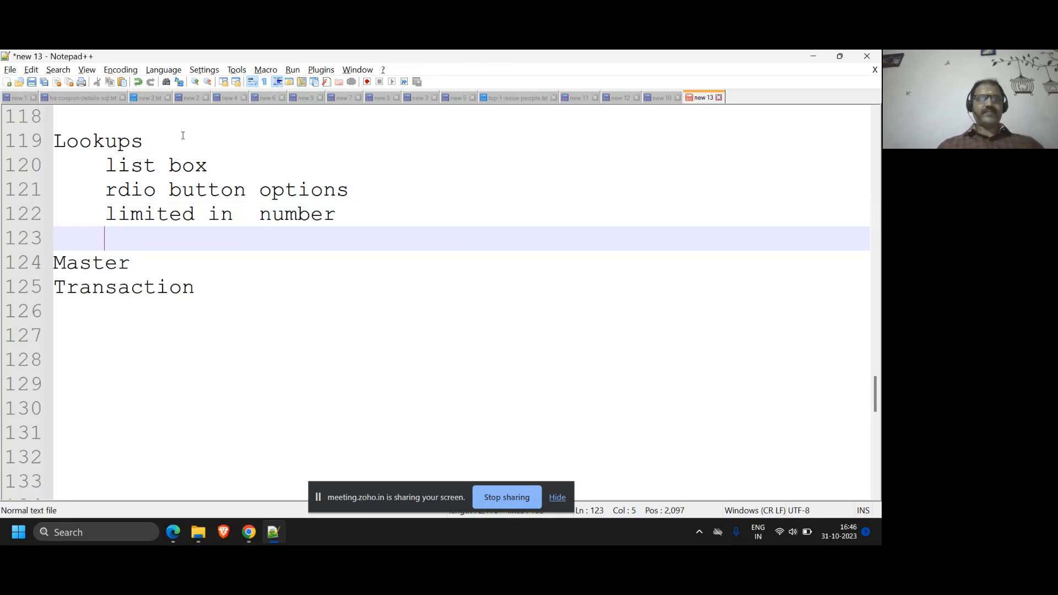
Switch to the Material Management menu in Chrome and open the Currency lookup to examine its existing codes
mouse_move(249, 532)
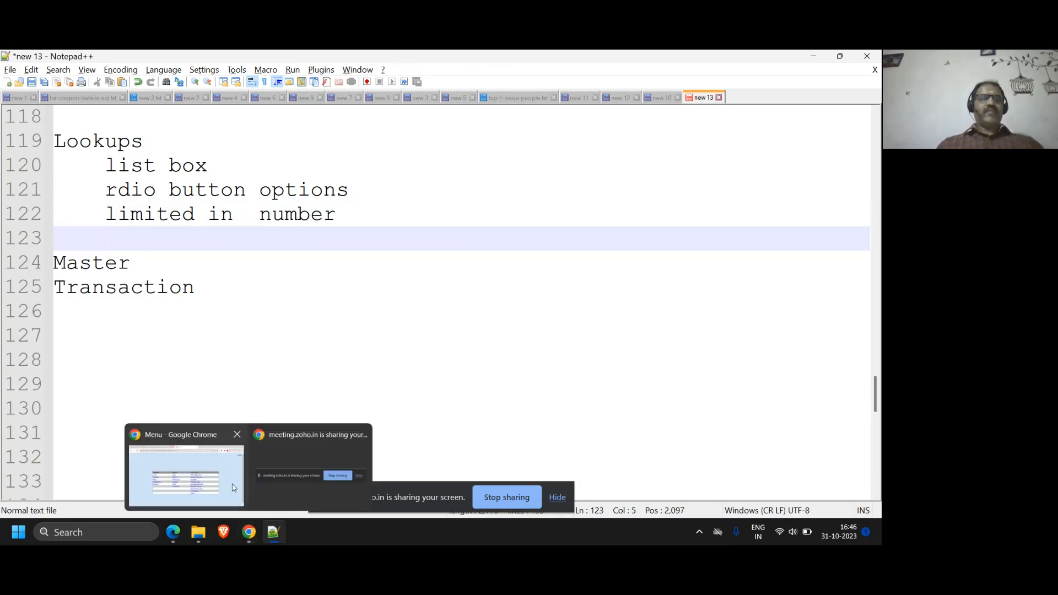
click(187, 468)
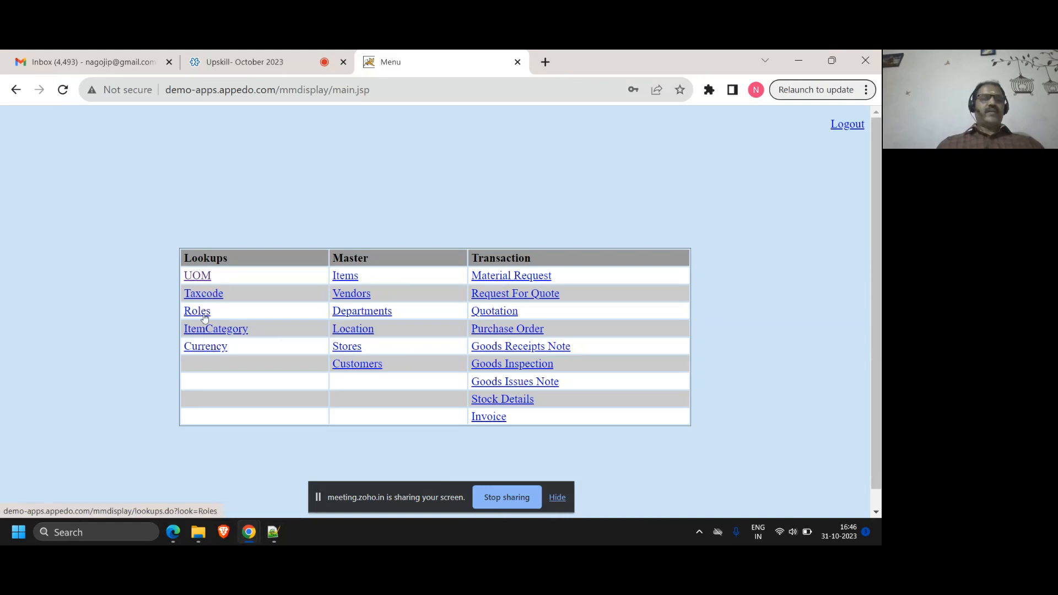
click(201, 347)
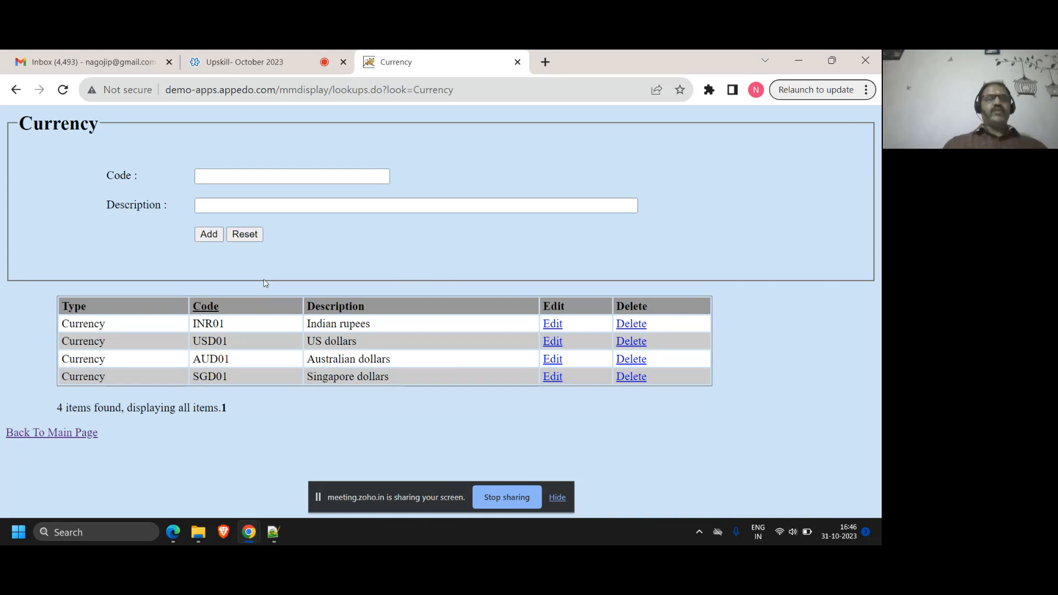
double_click(230, 375)
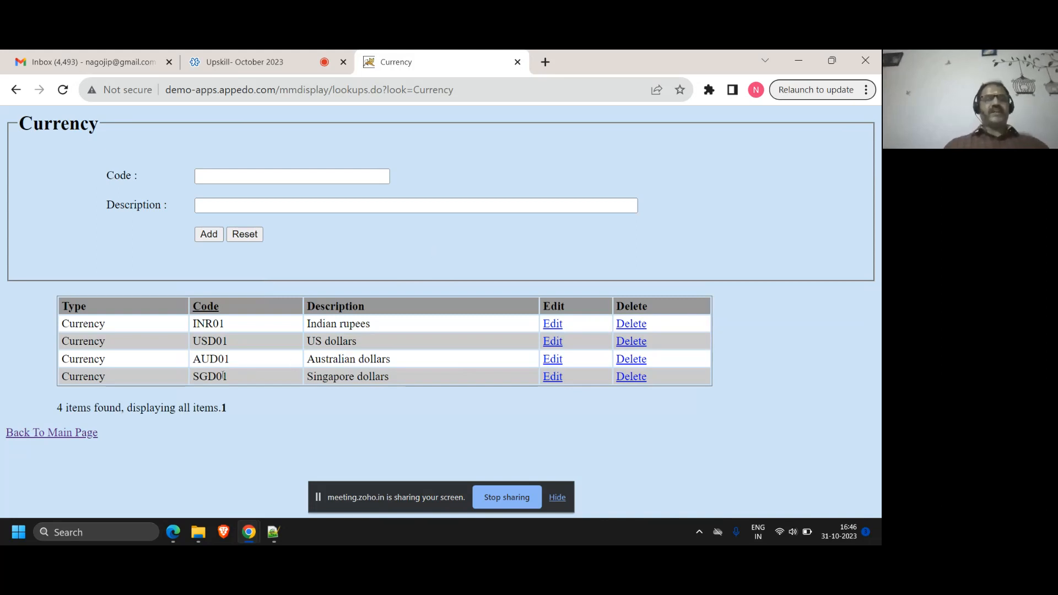
Add a currency lookup with the code FRANK and the description "French currency"
click(243, 176)
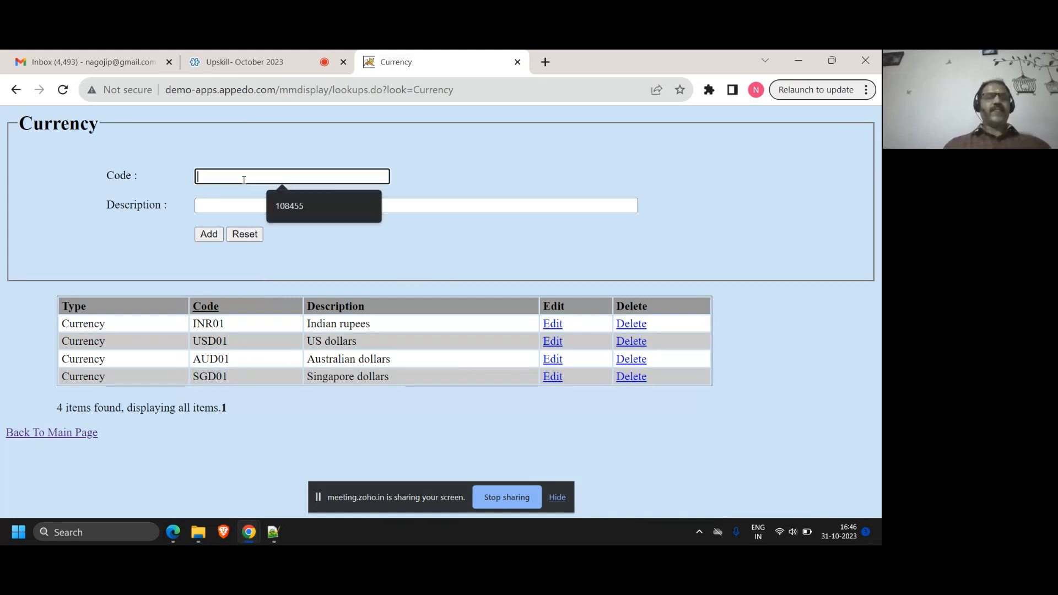
text(FRANK)
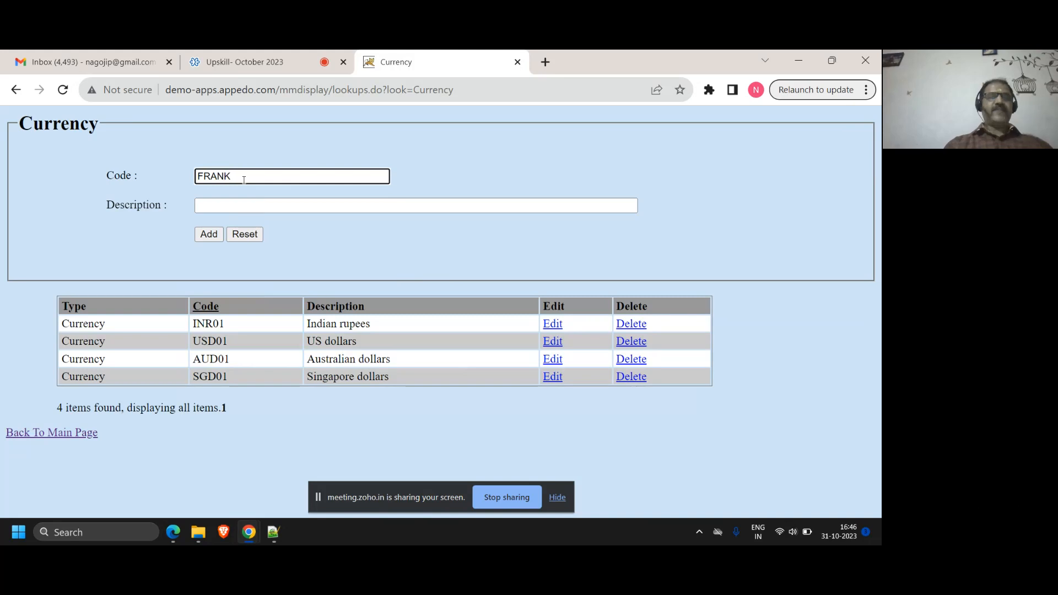
key(Tab)
text(Fre)
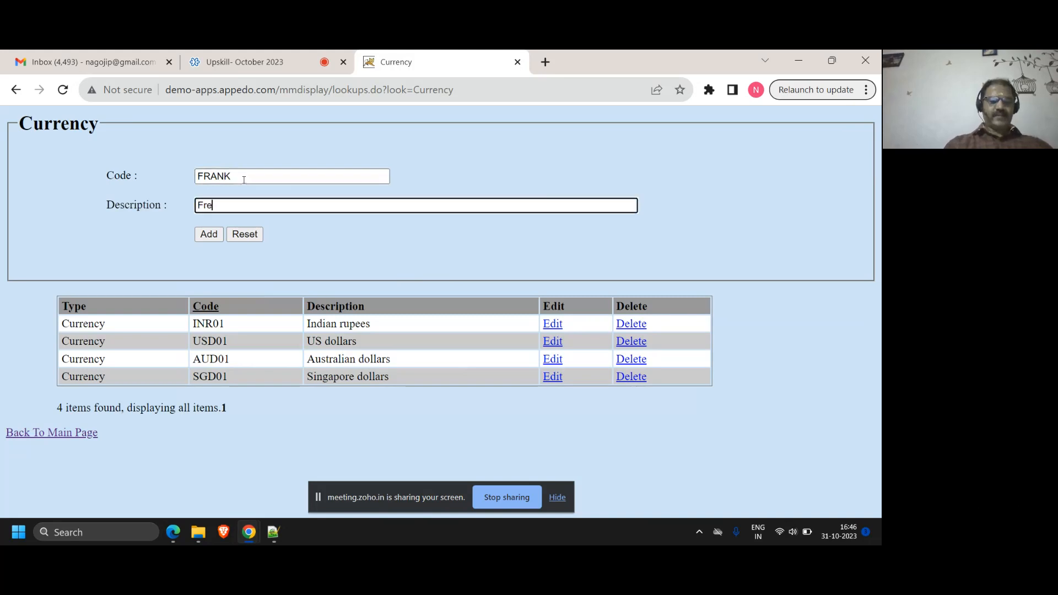
text(nch currency)
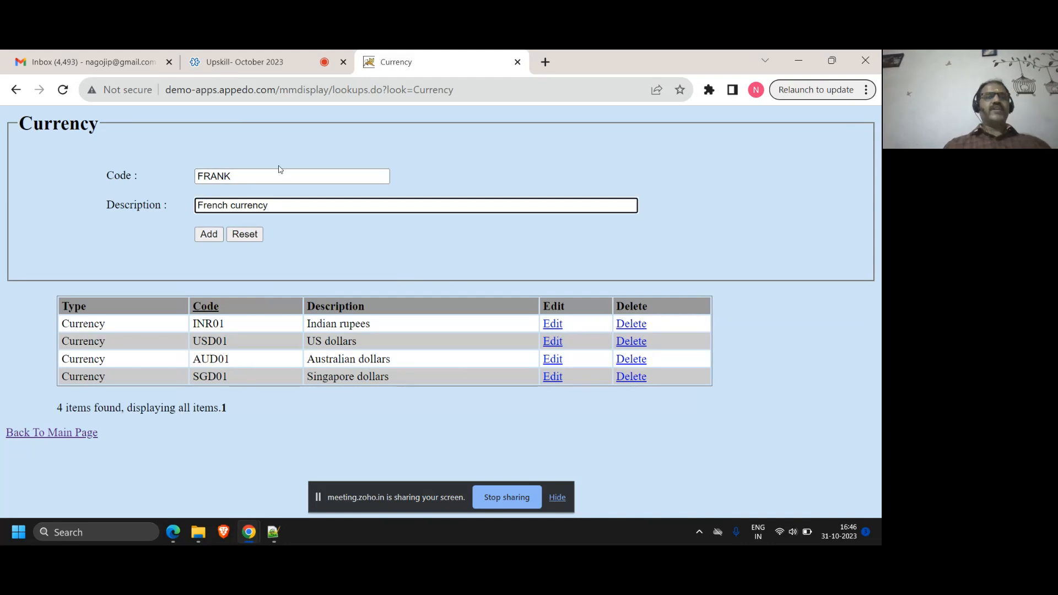
click(223, 175)
double_click(224, 176)
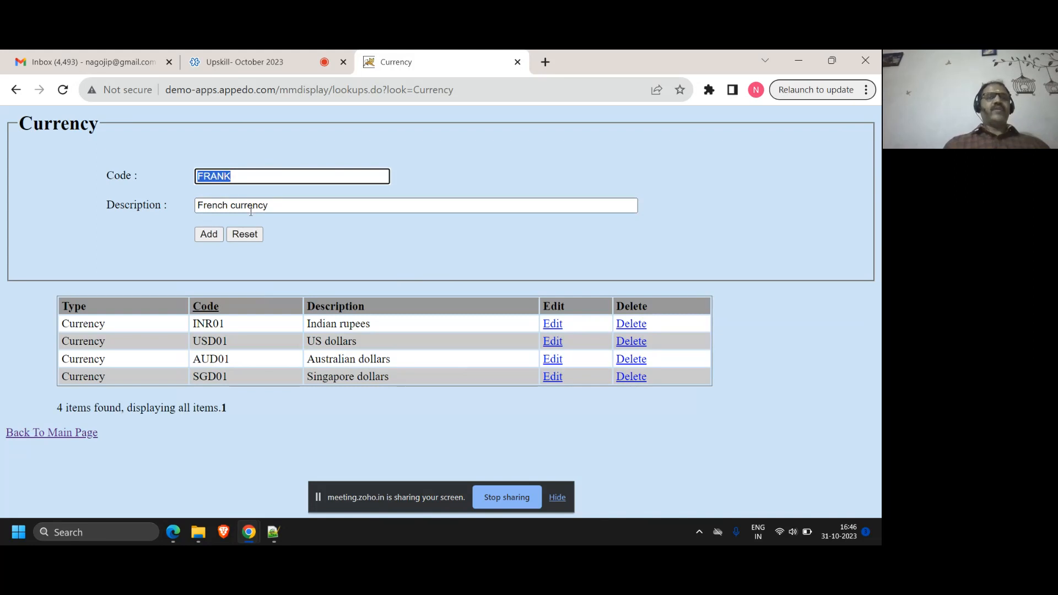
click(236, 176)
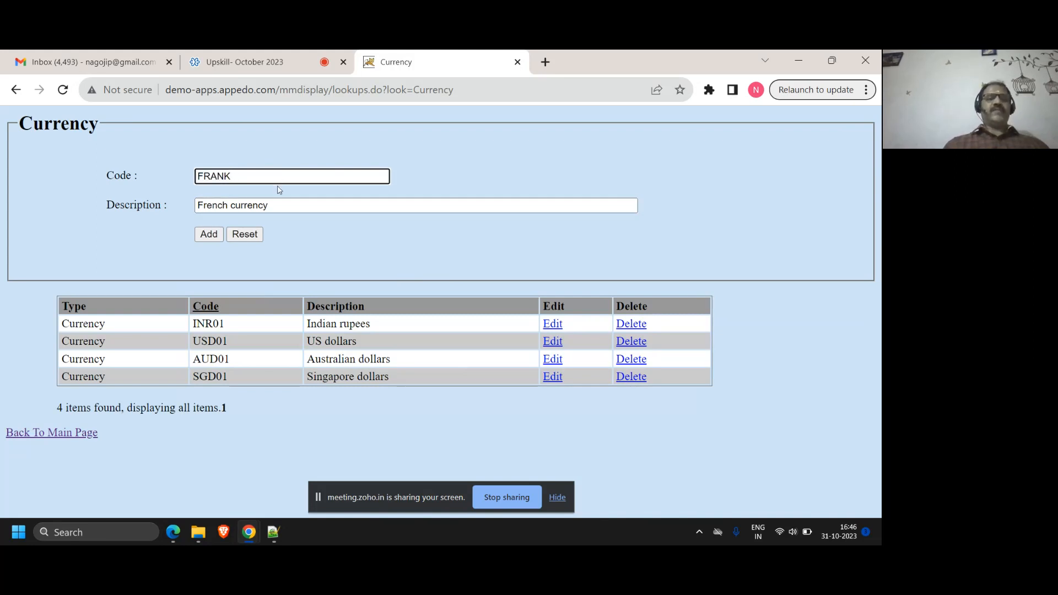
click(216, 233)
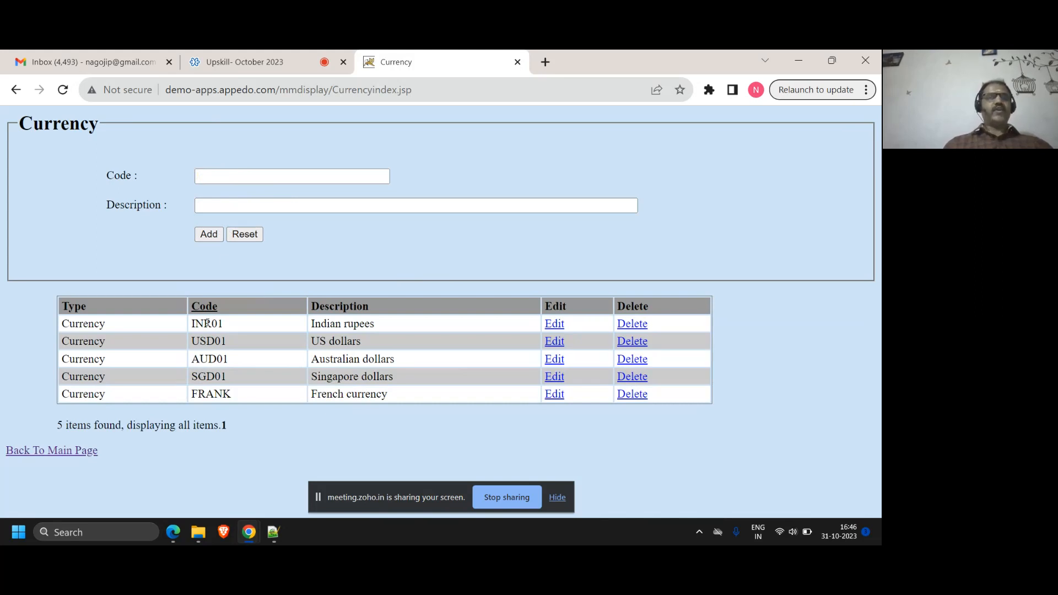
Add a currency lookup with the code EUROS and the description "For Europe"
click(255, 173)
text(EUROS)
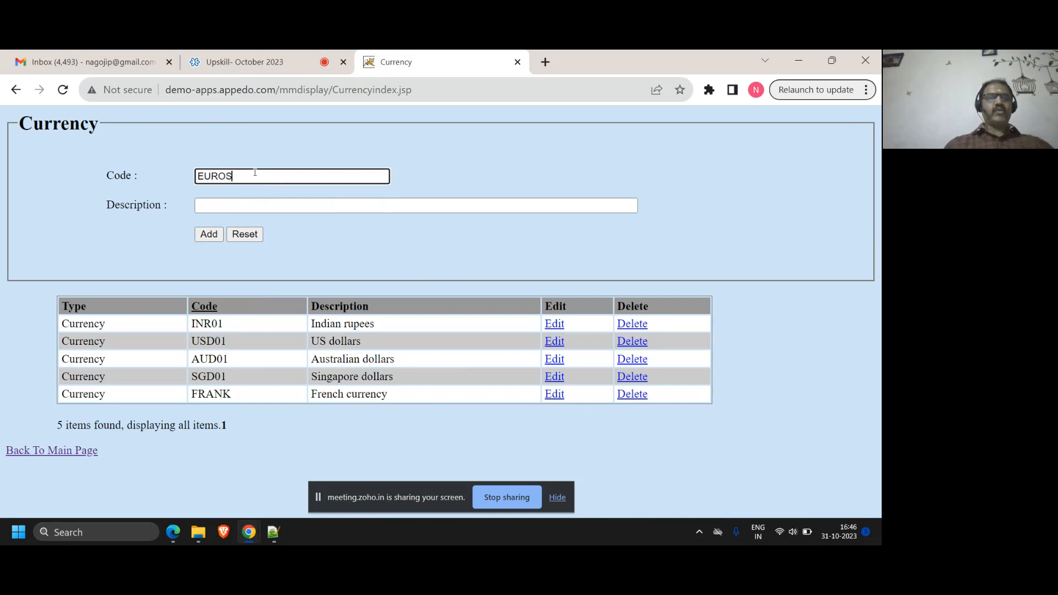
key(Tab)
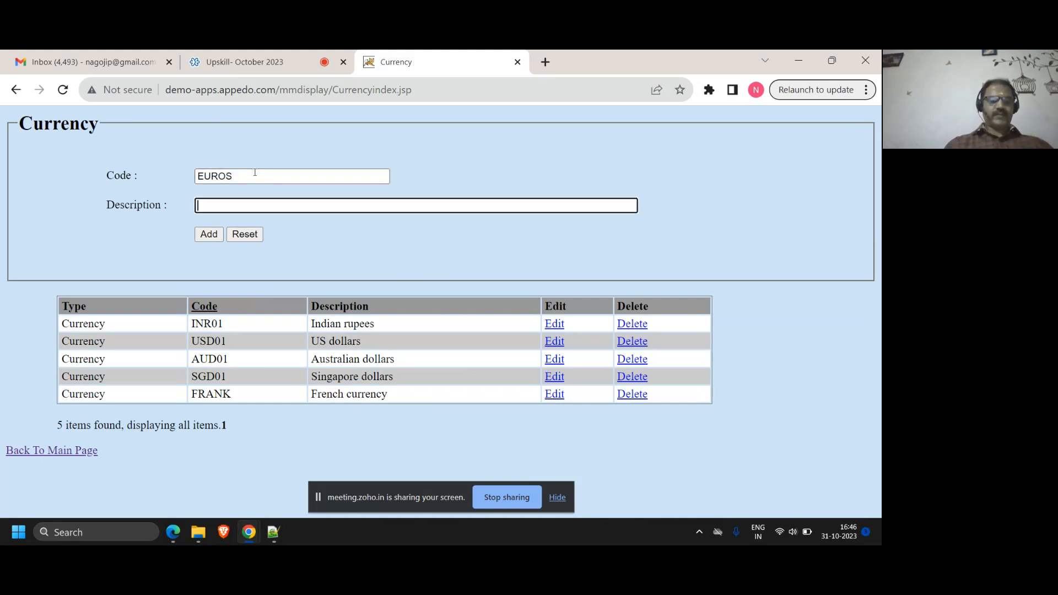
text(For)
text(r)
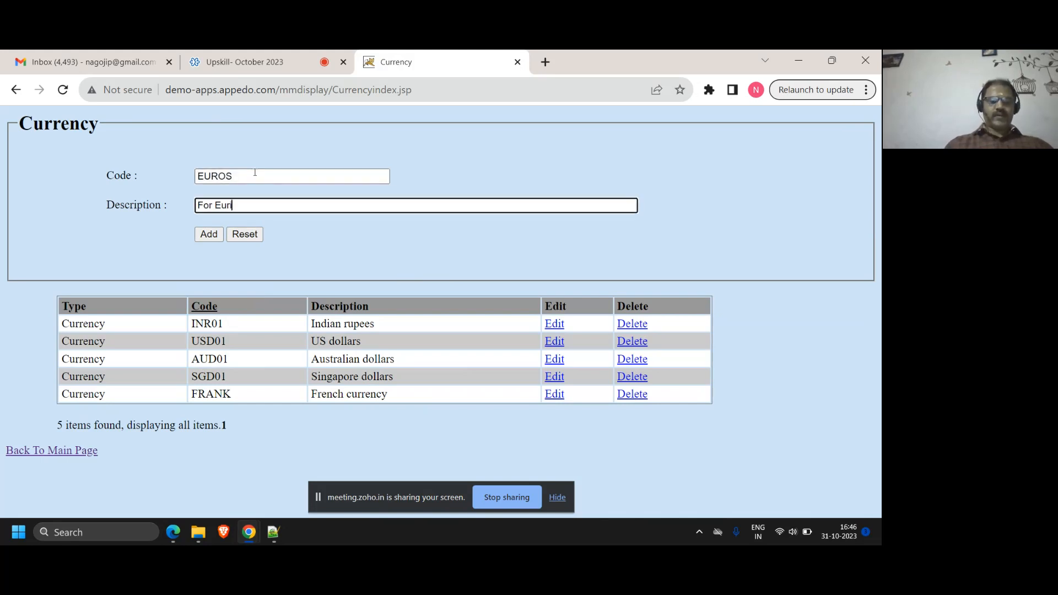
text(ope)
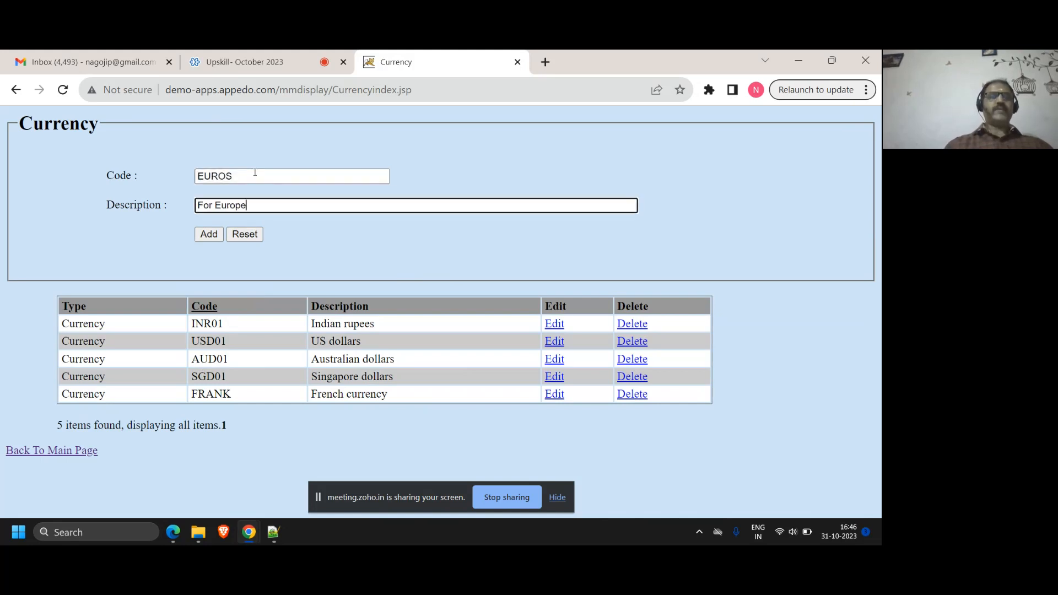
click(208, 234)
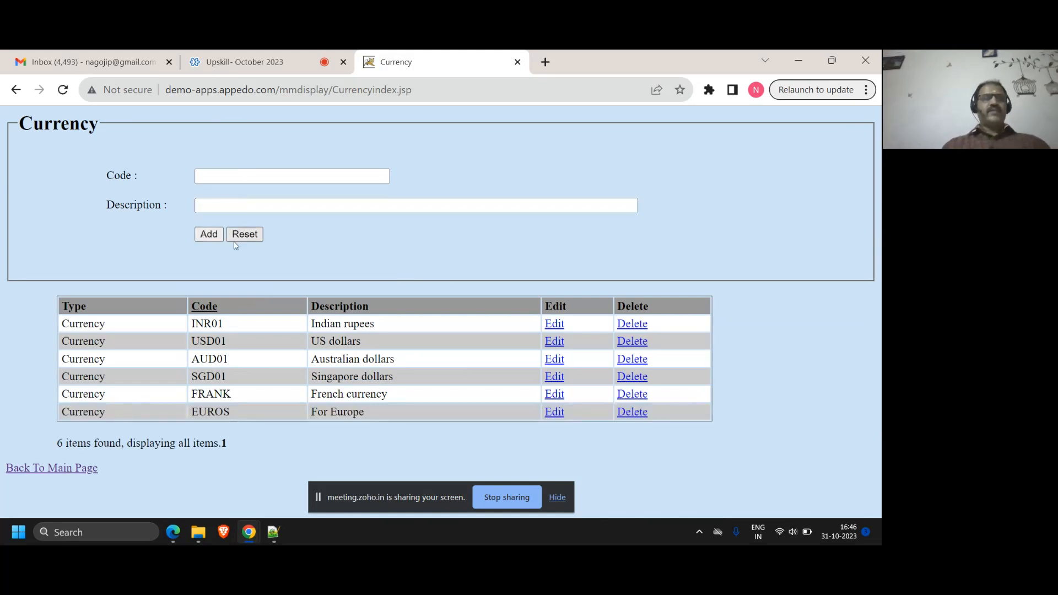
click(211, 178)
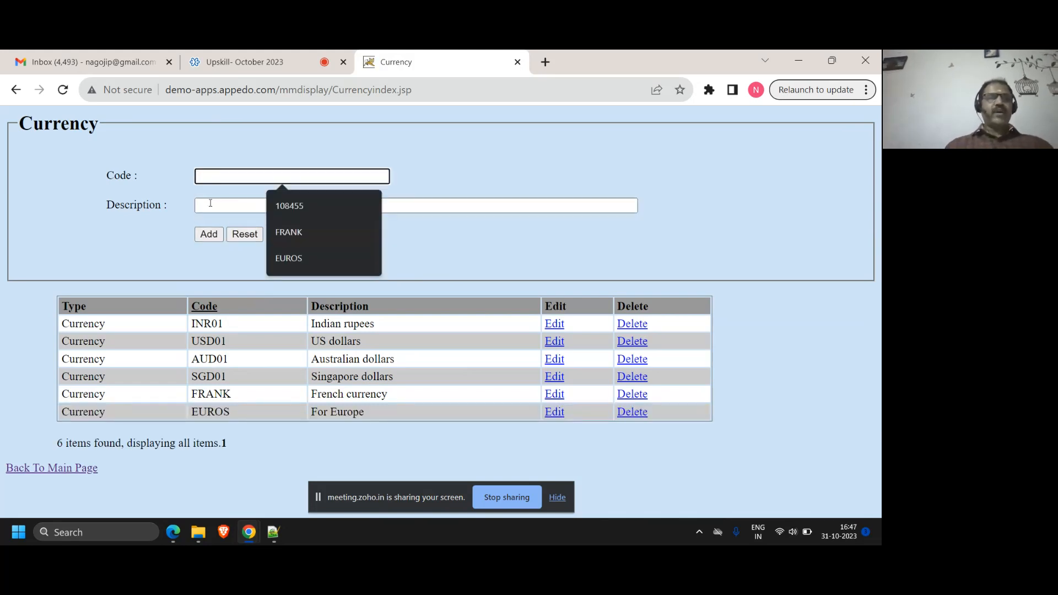
click(210, 205)
click(277, 177)
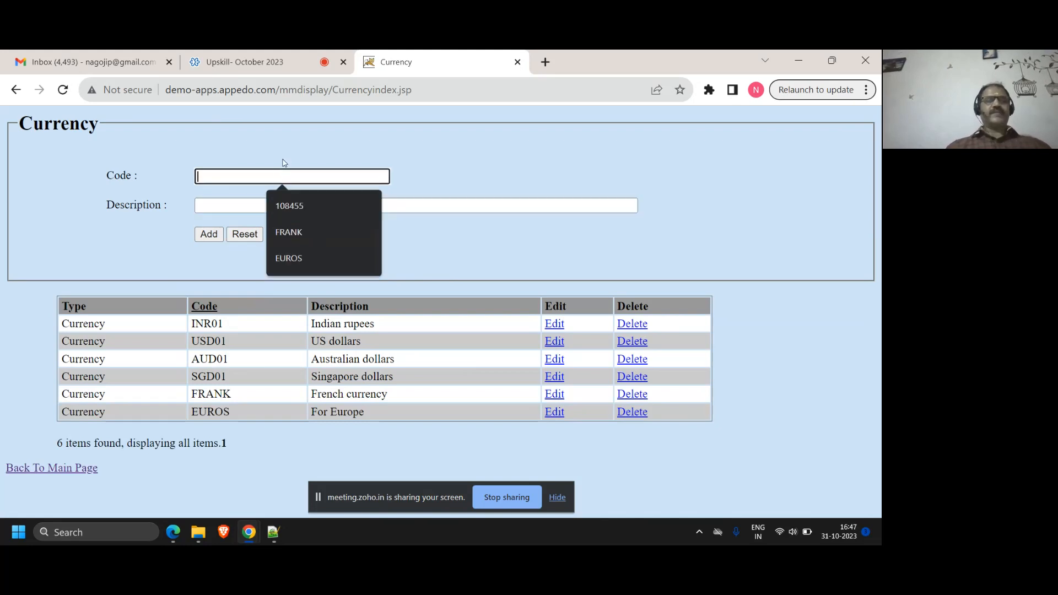
click(283, 162)
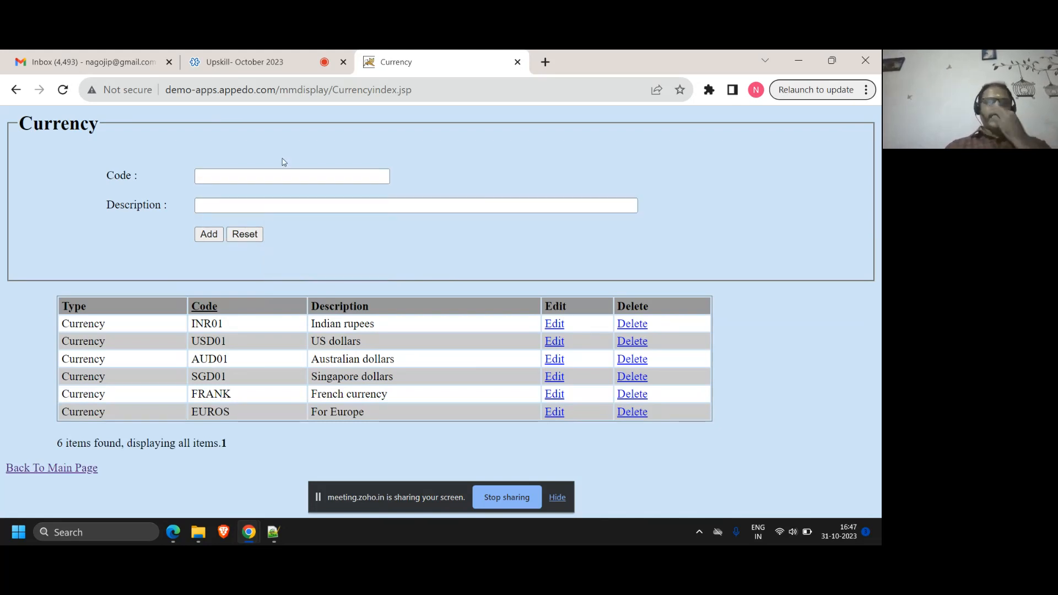
double_click(209, 413)
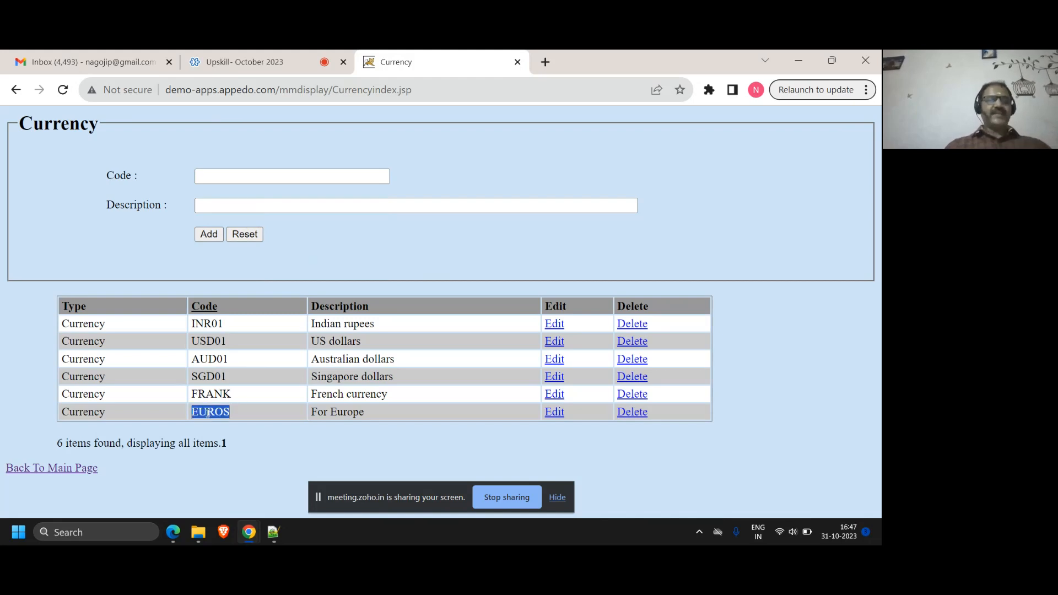
Add a currency lookup with the code JPNYEN and the description "Japanese Yen"
click(226, 177)
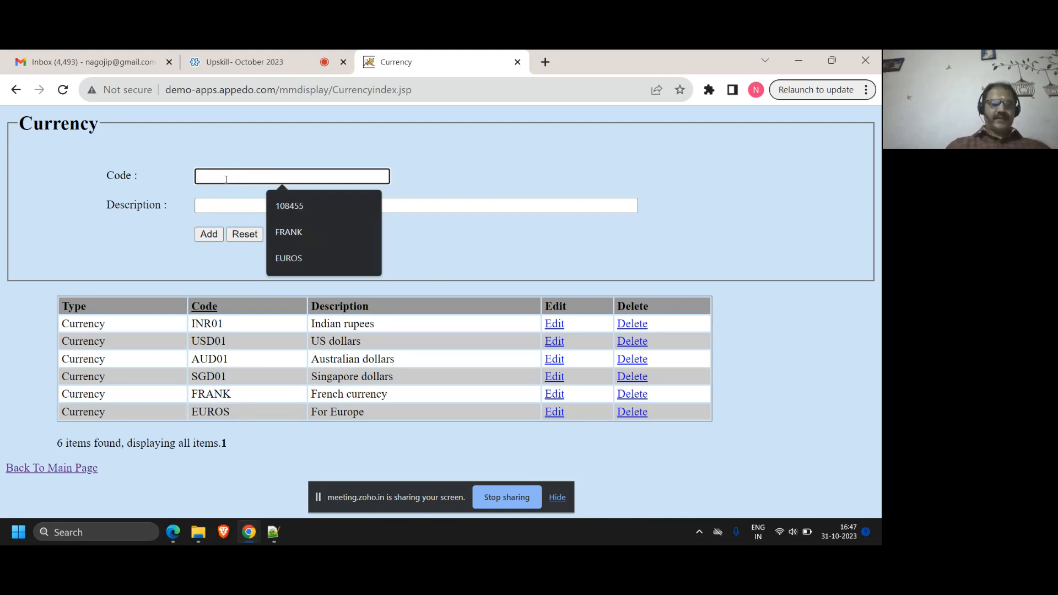
text(JPNYEN)
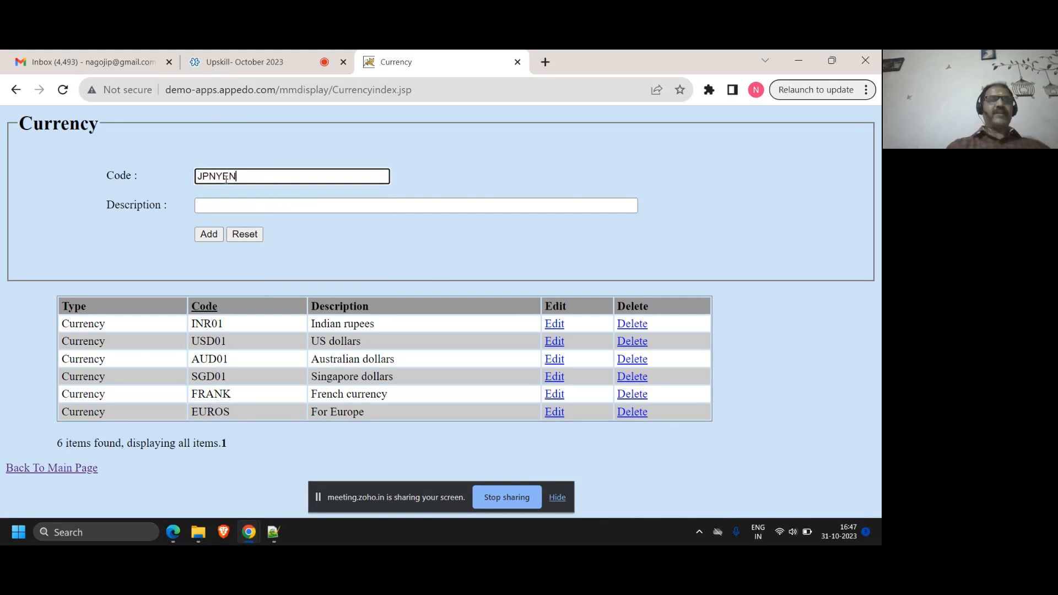
key(Tab)
text(Japan)
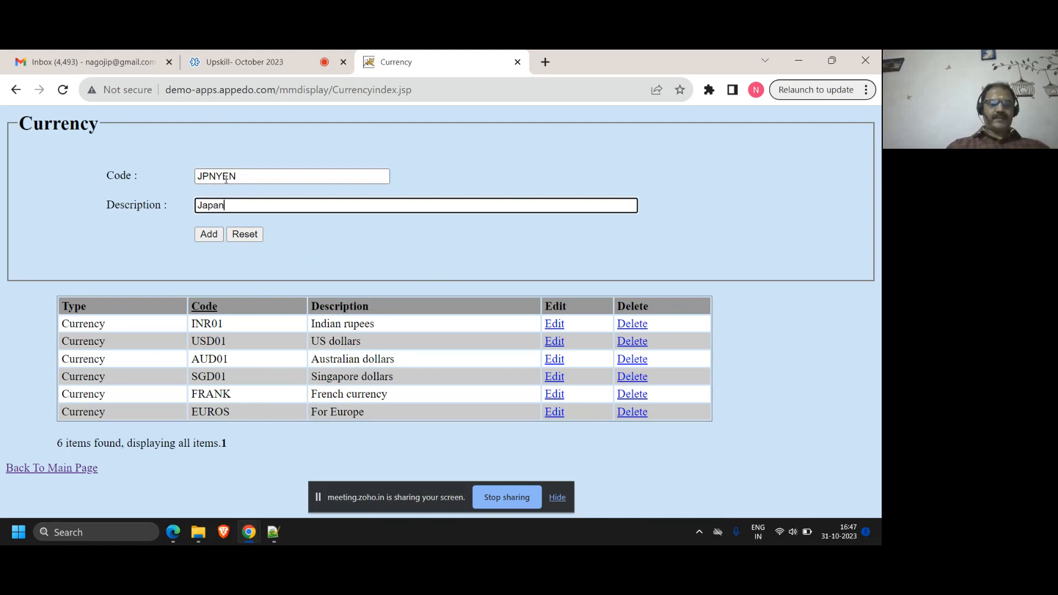
text(ese Yen)
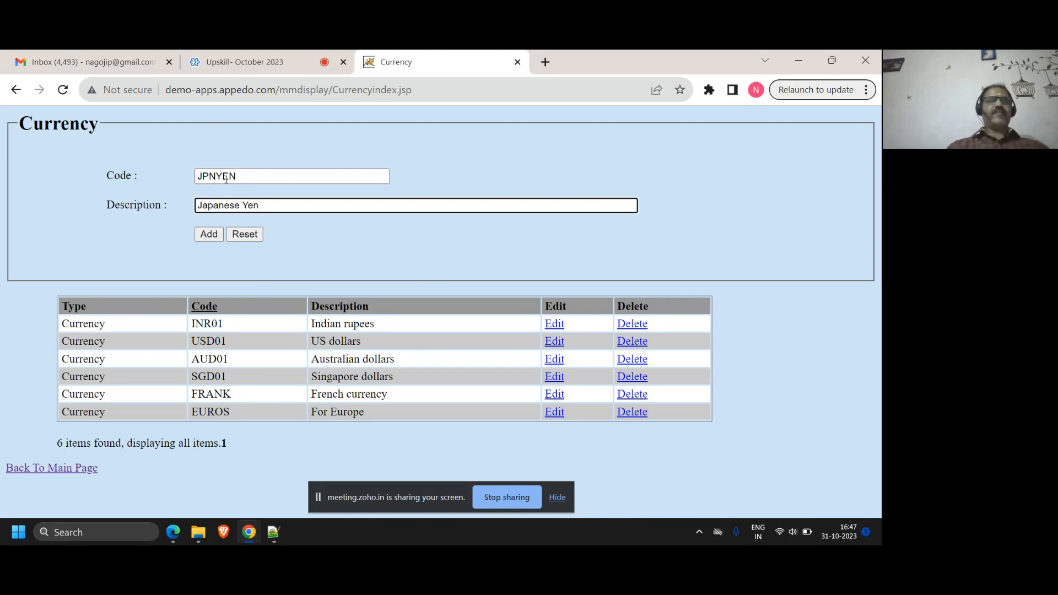
click(207, 236)
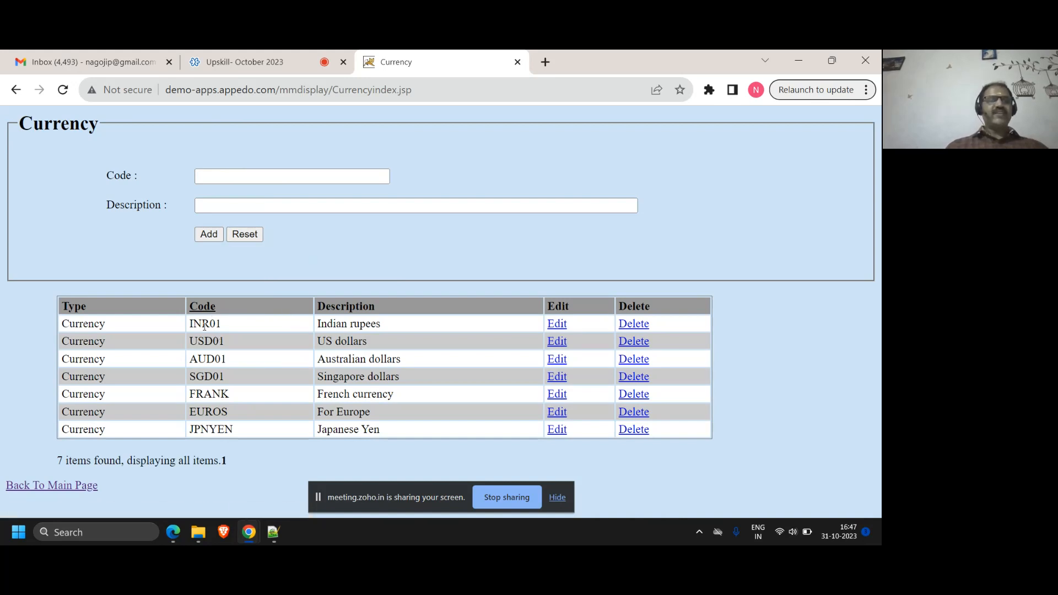
Switch to Notepad++ and add the indented line "most of the time, the values will not change" under Lookups, followed by a new line
click(274, 532)
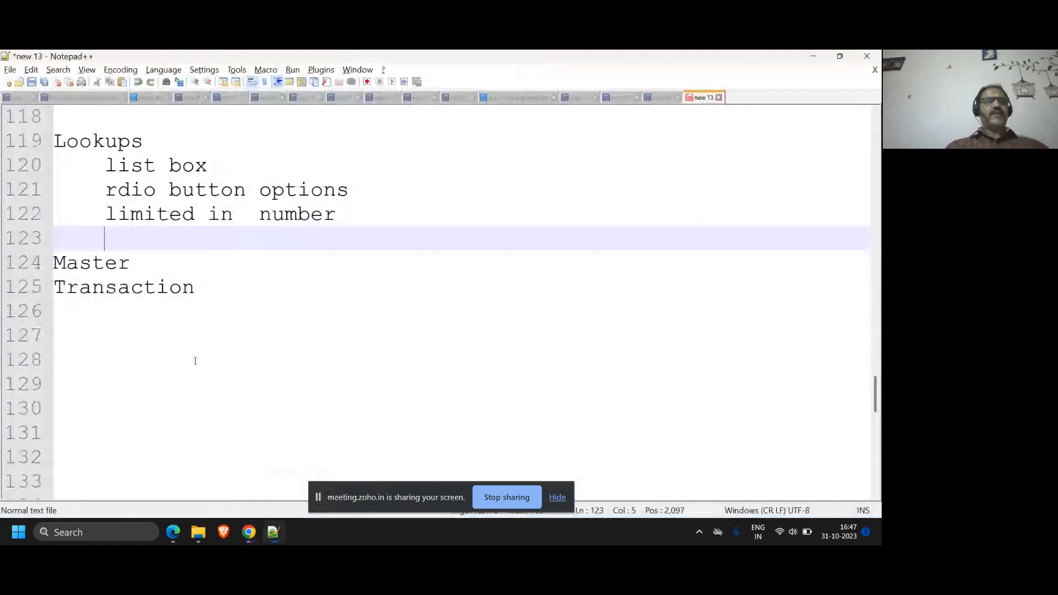
text(most of the ti)
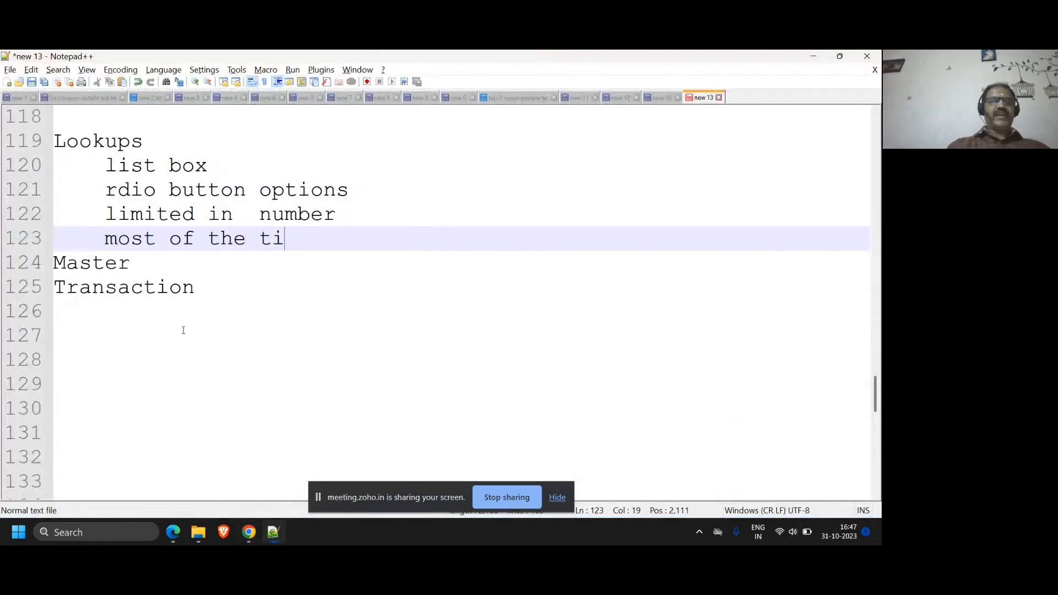
text(me, the vali)
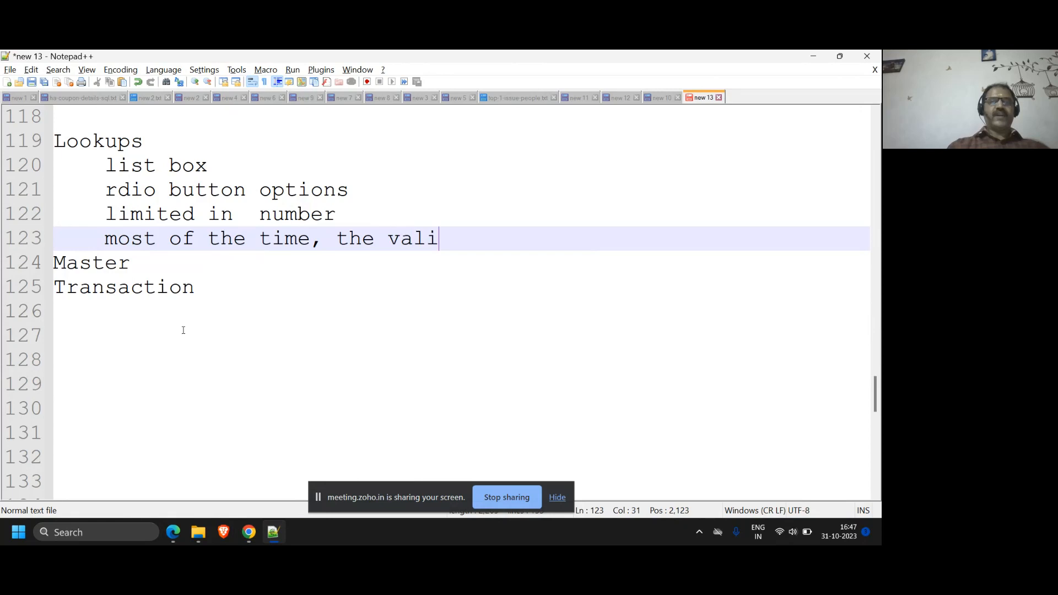
text(es w)
key(BackSpace)
key(BackSpace)
key(BackSpace)
key(BackSpace)
key(BackSpace)
text(ues )
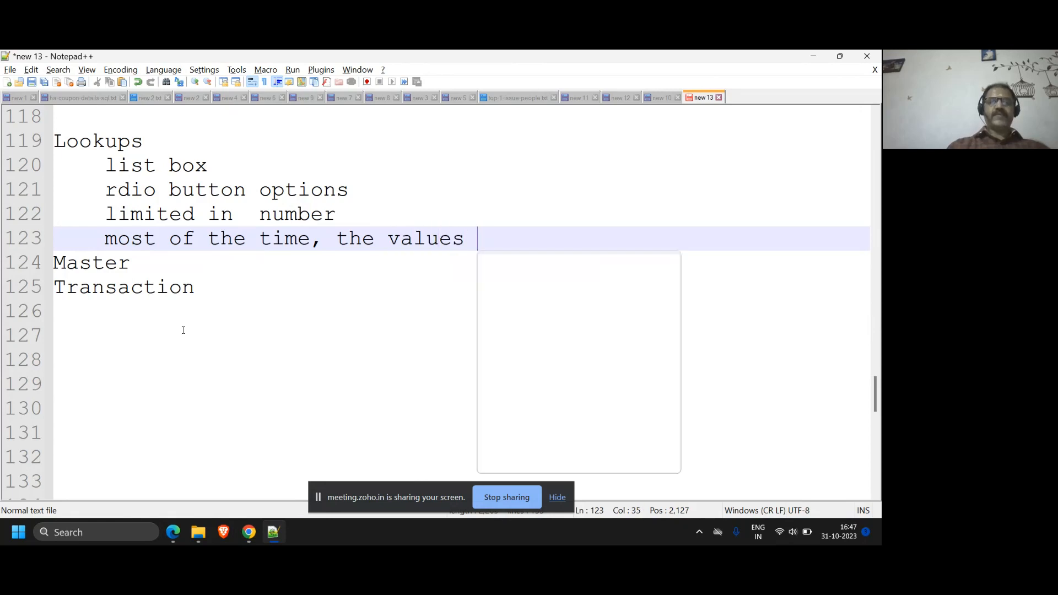
text(will not chan)
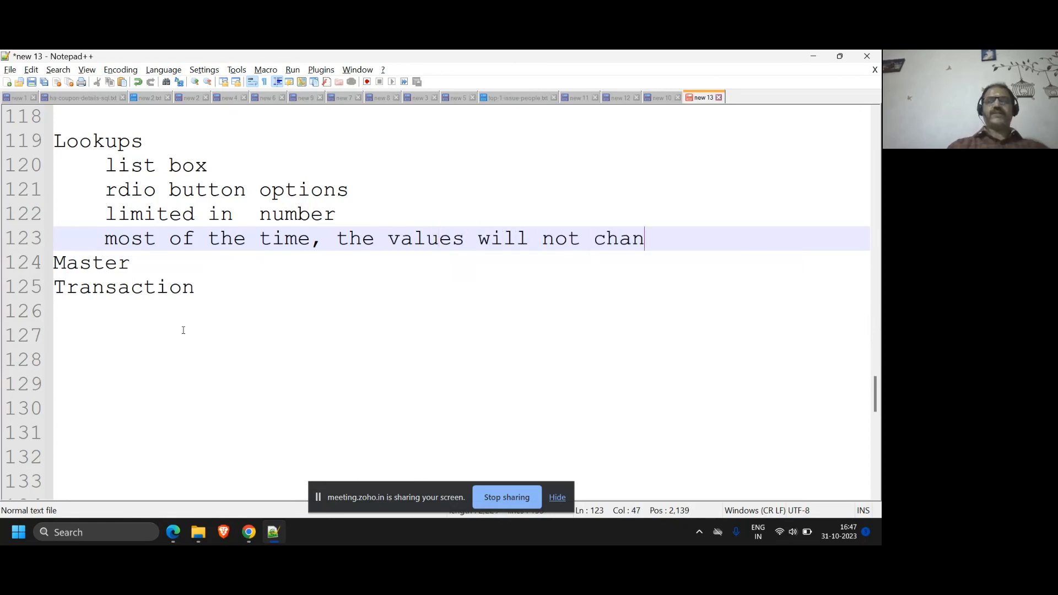
text(ge)
key(Return)
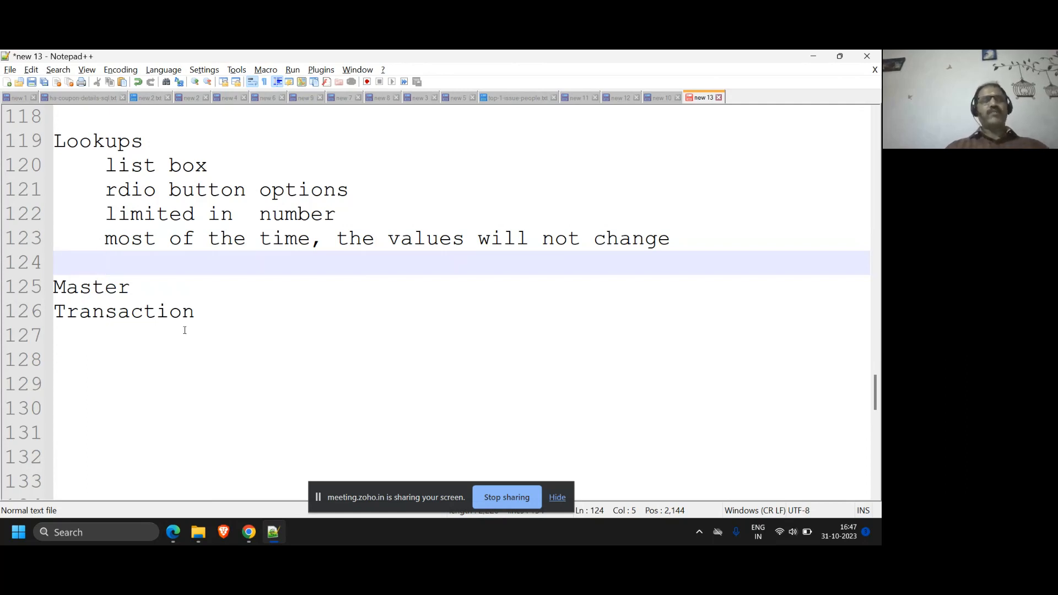
Switch back to the Currency page in Chrome, return to the main page and open the ItemCategory lookup
mouse_move(245, 541)
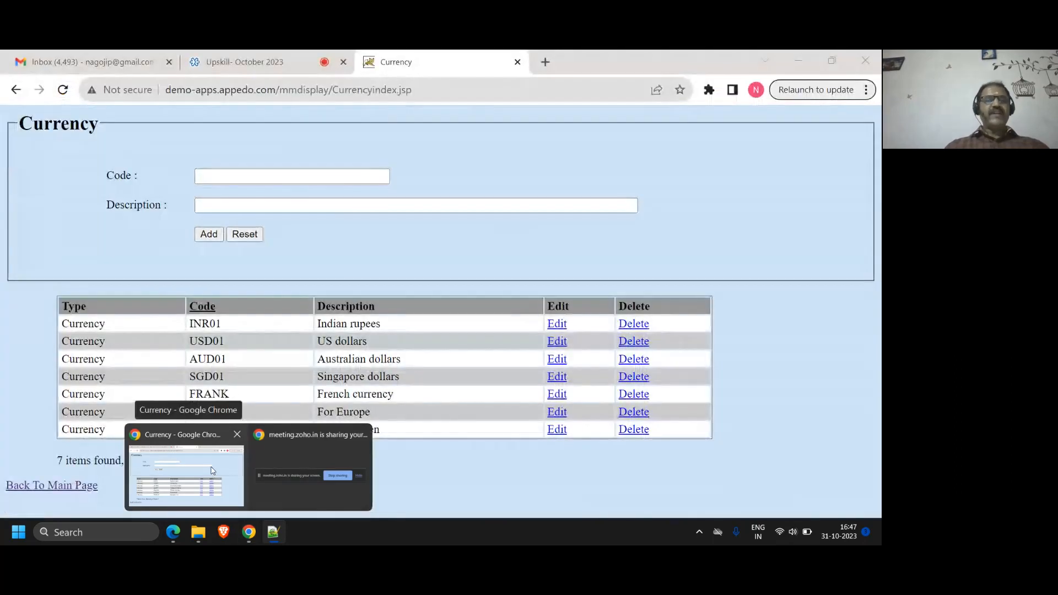
click(212, 471)
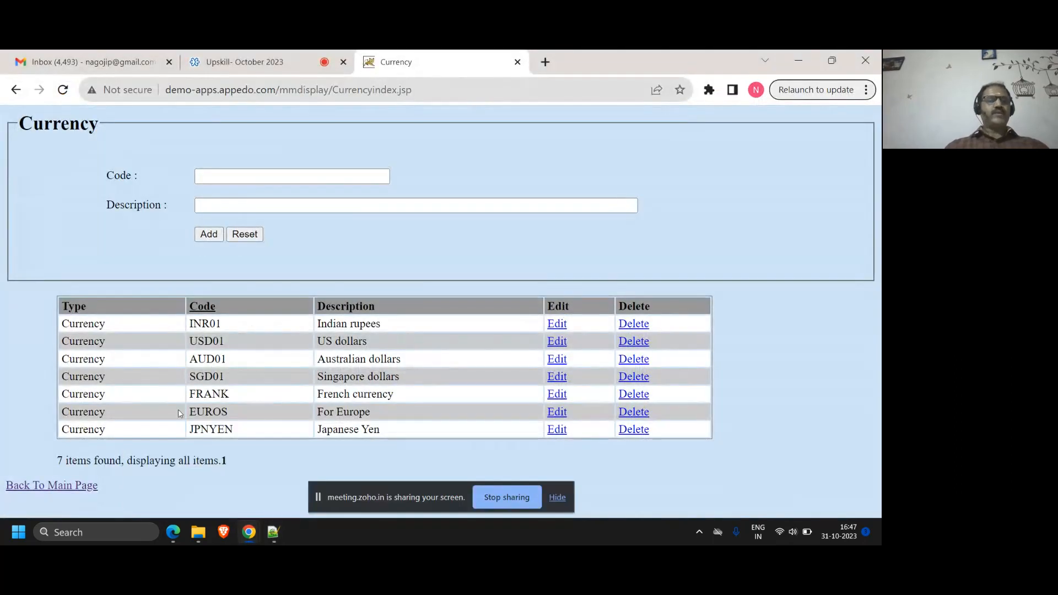
click(51, 486)
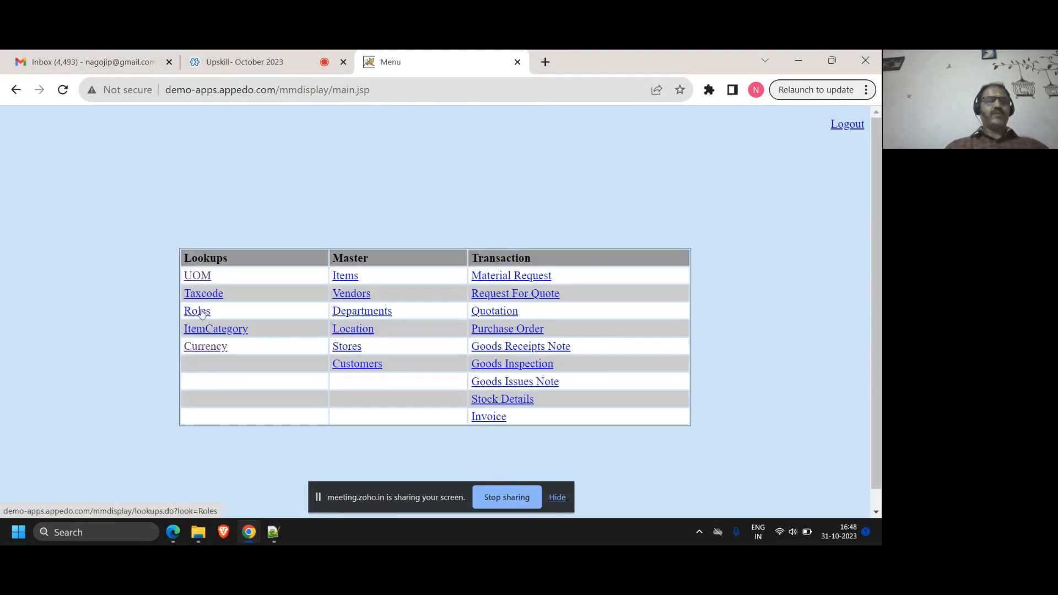
click(207, 336)
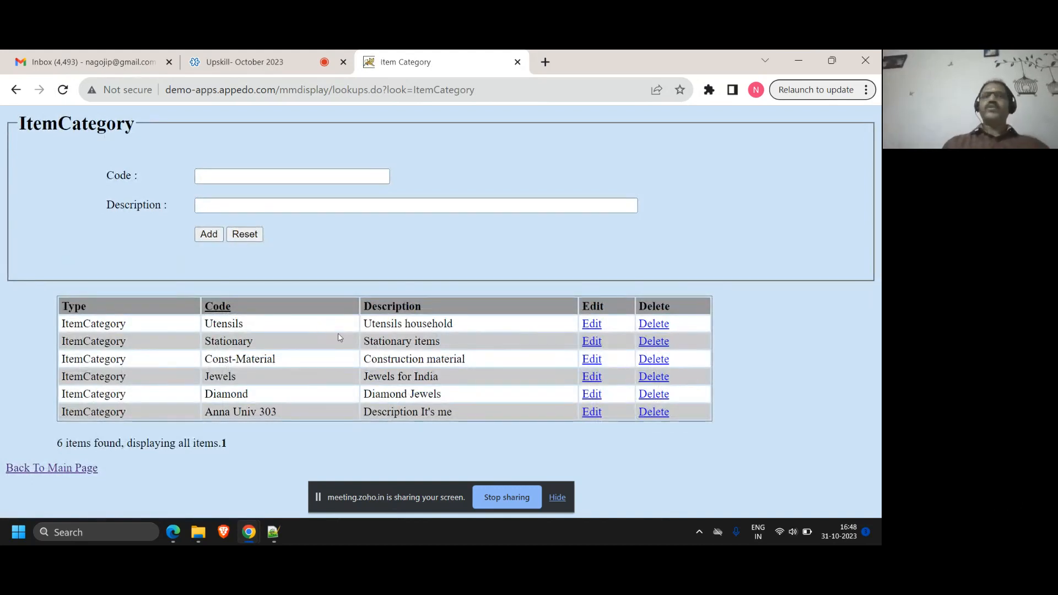
Add an item category lookup with the code TYRES and the description "Truct tyres"
click(269, 179)
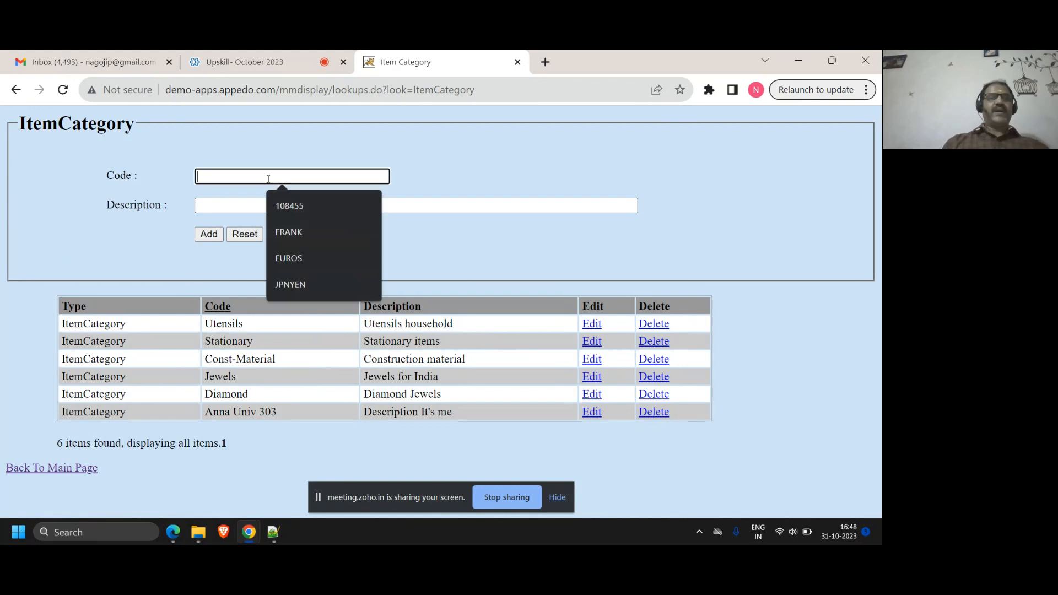
text(TYPE)
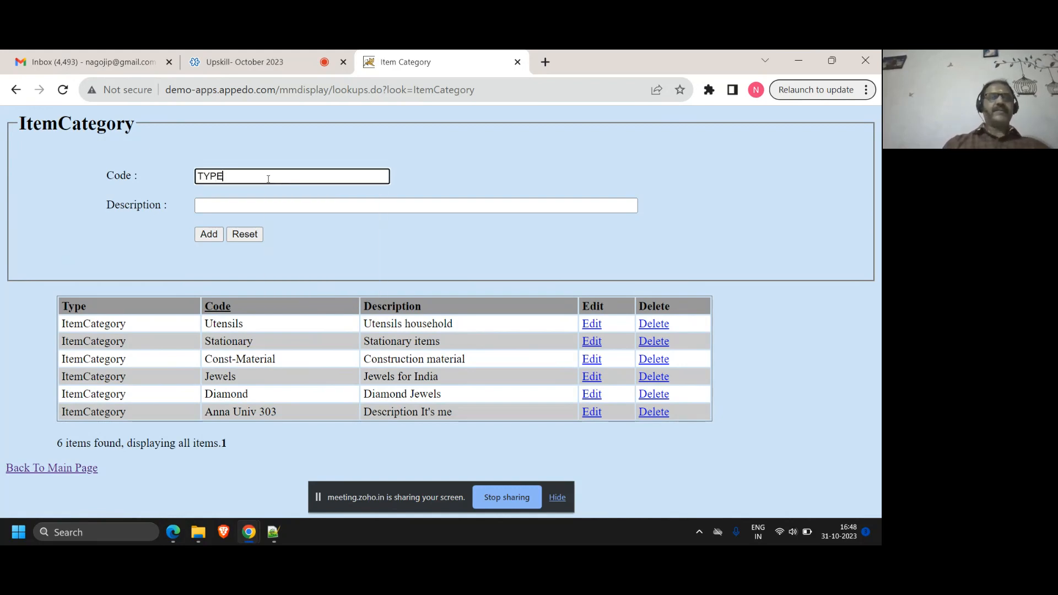
key(BackSpace)
key(BackSpace)
text(RES)
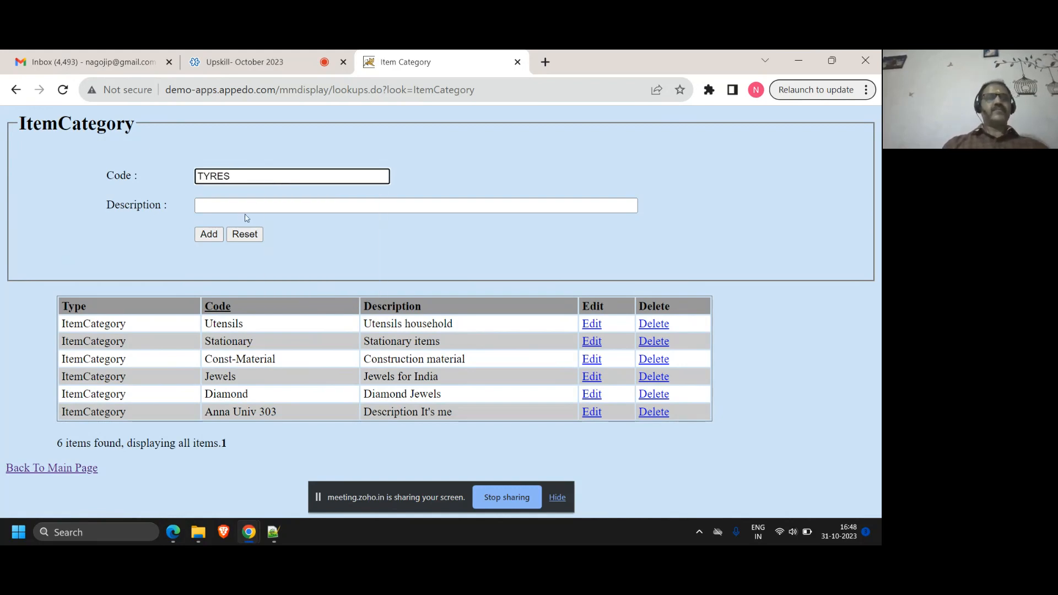
click(244, 208)
text(Truct )
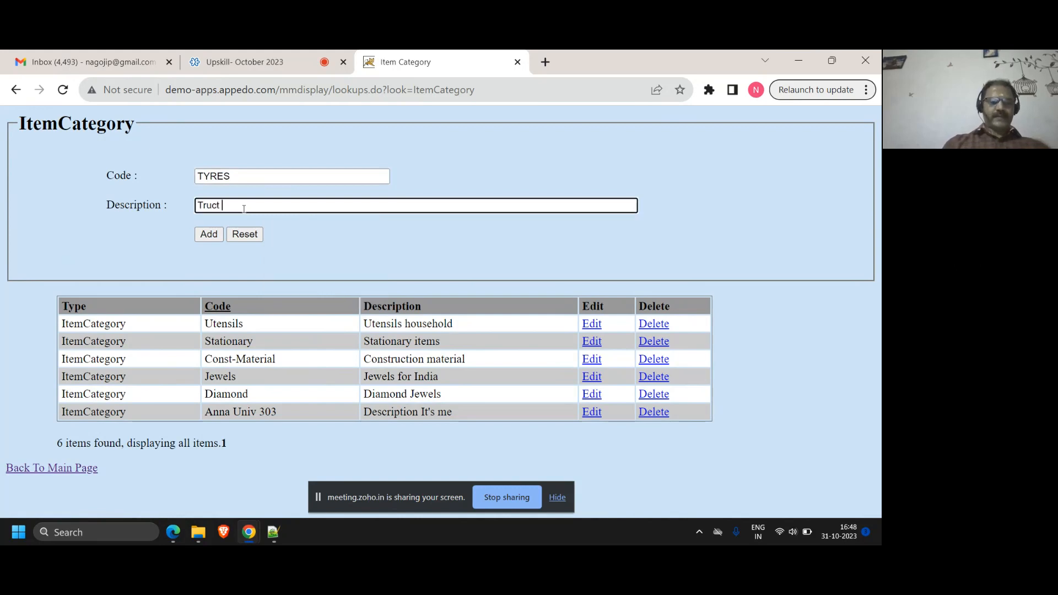
text(tyres)
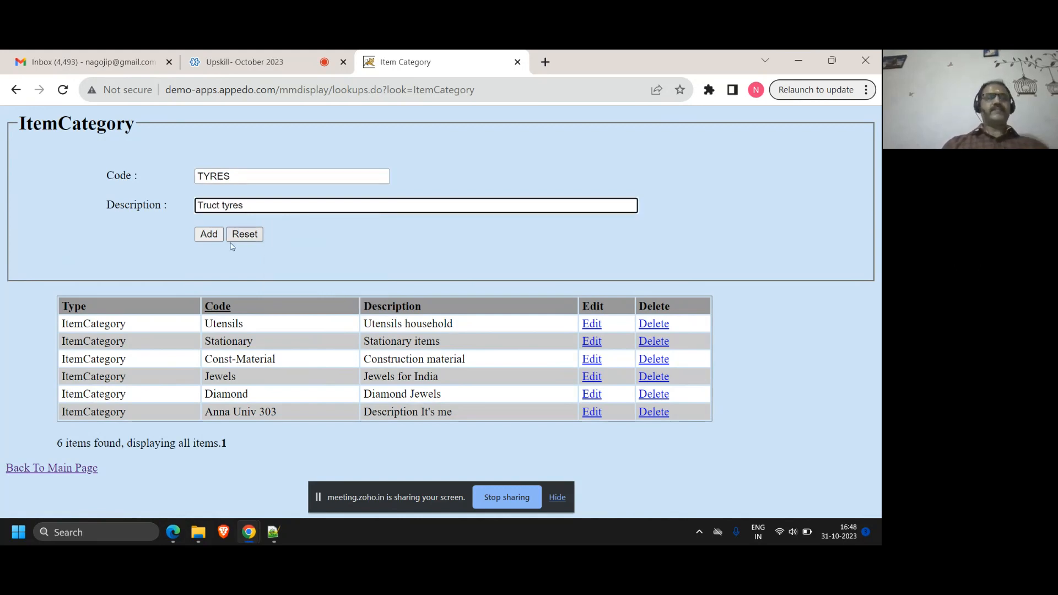
click(218, 241)
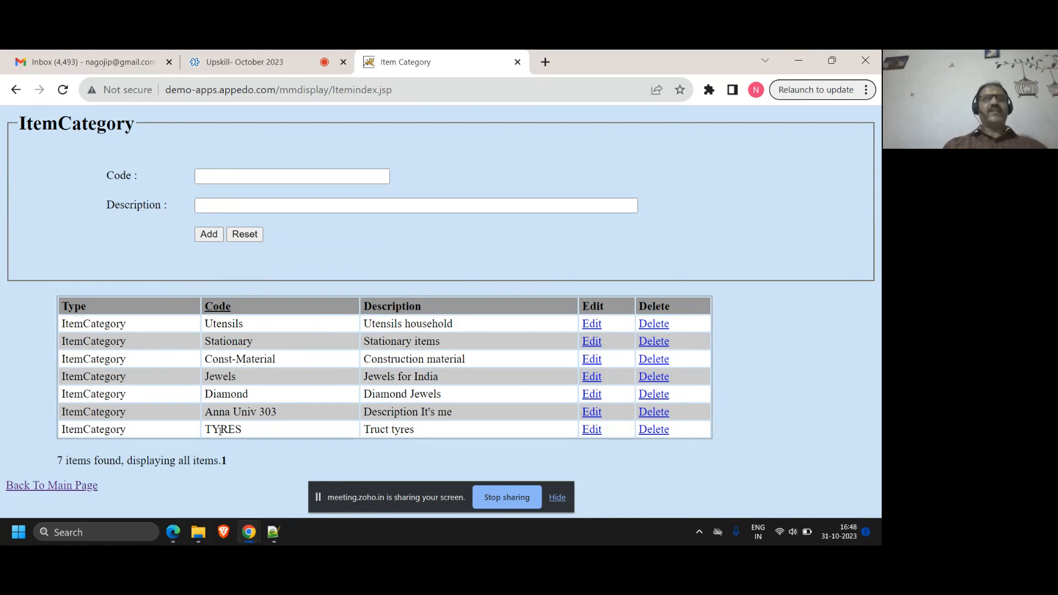
Add an item category lookup with the code BRAKES and the description "Anti lock brakes"
click(221, 178)
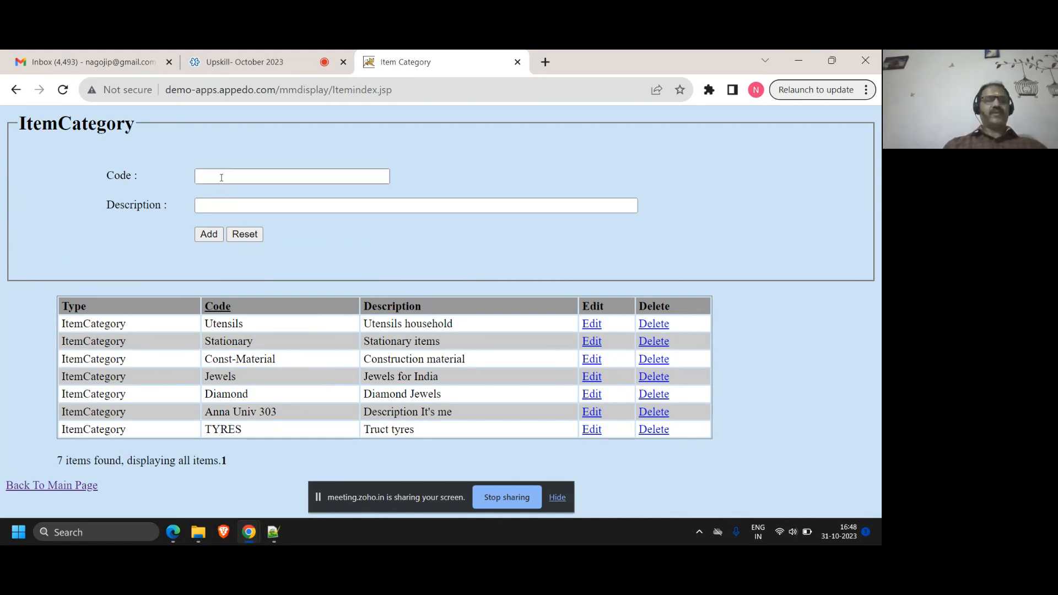
click(221, 178)
text(BRAKES)
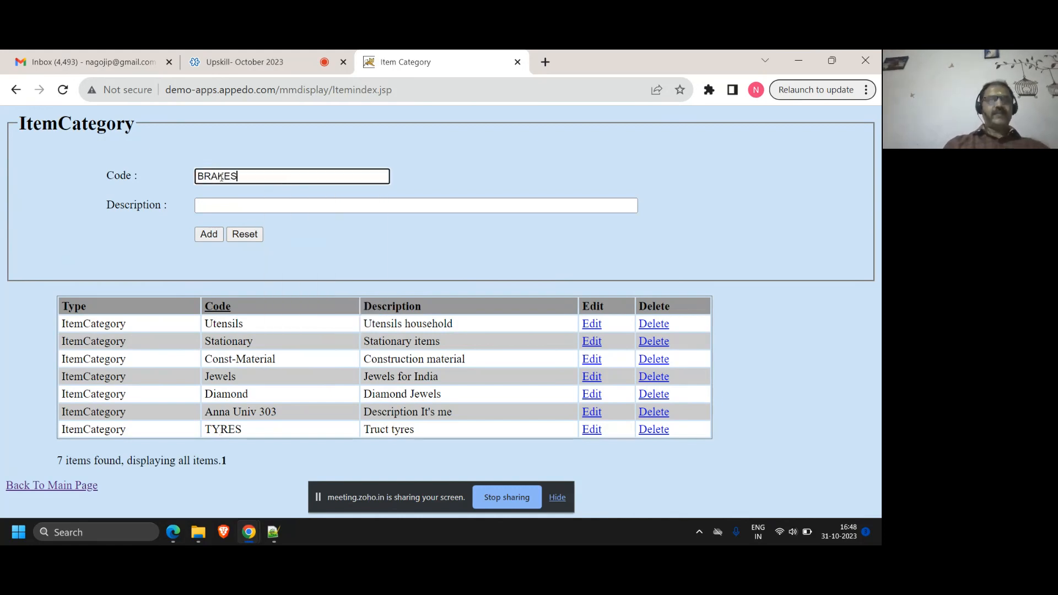
key(Tab)
text(An)
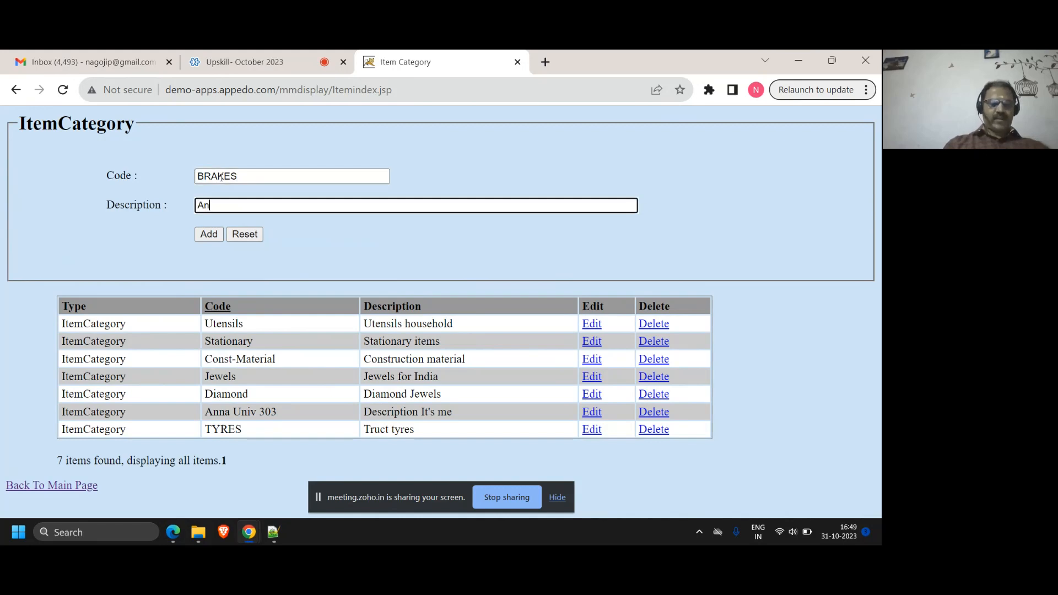
text(ti lock brakes)
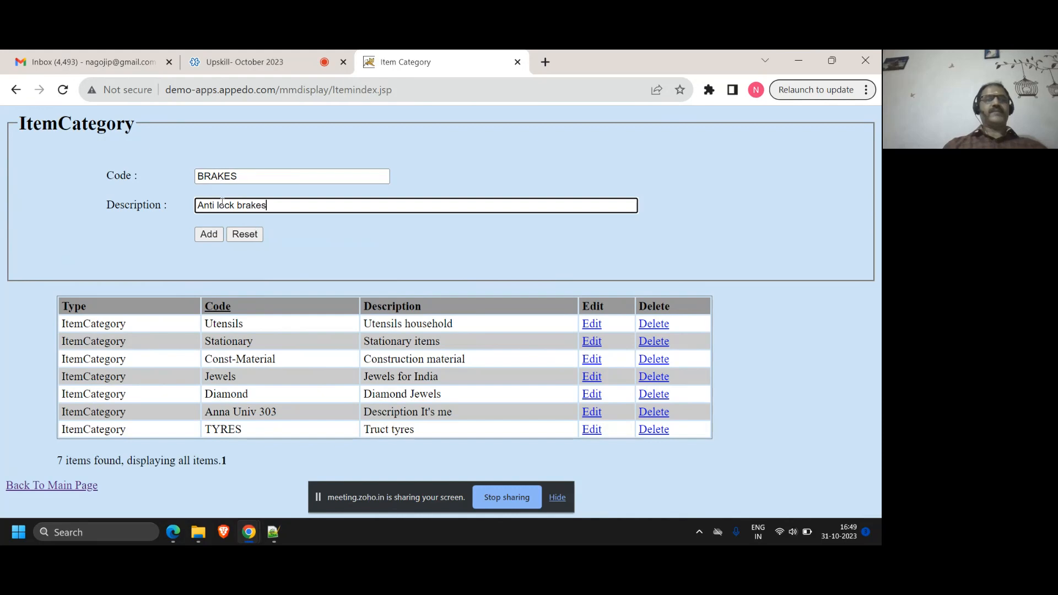
click(209, 236)
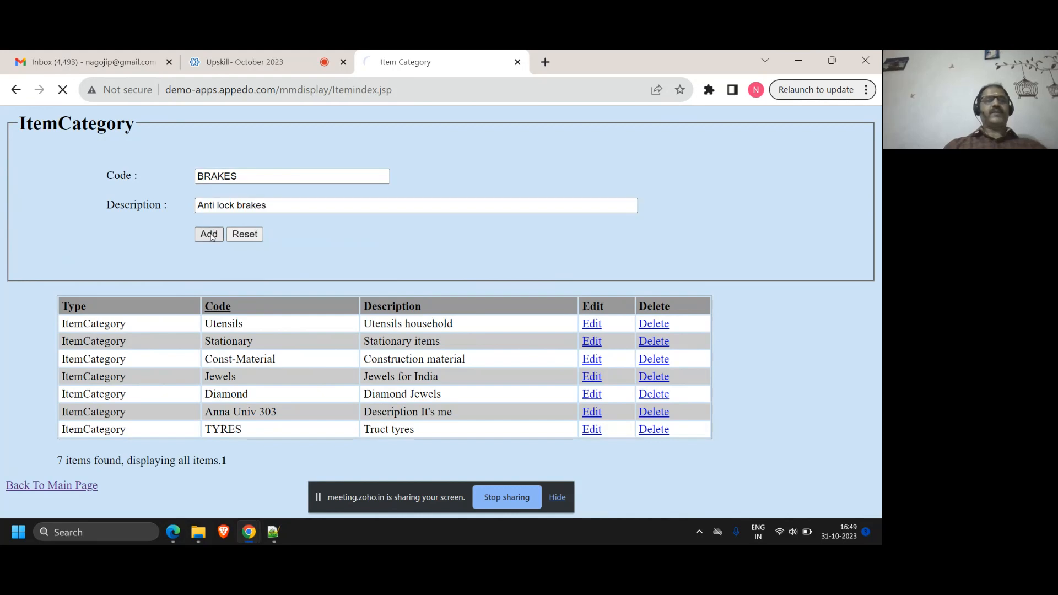
Add an item category lookup with the code LIGHT and the description "headlights"
click(214, 177)
text(LIGHT)
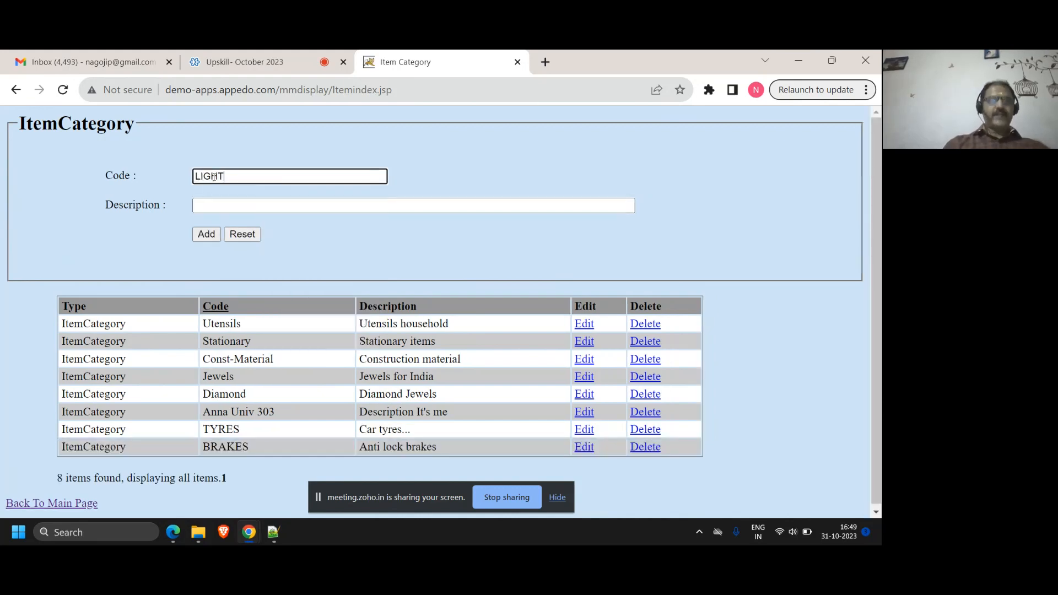
key(Tab)
text(headlights)
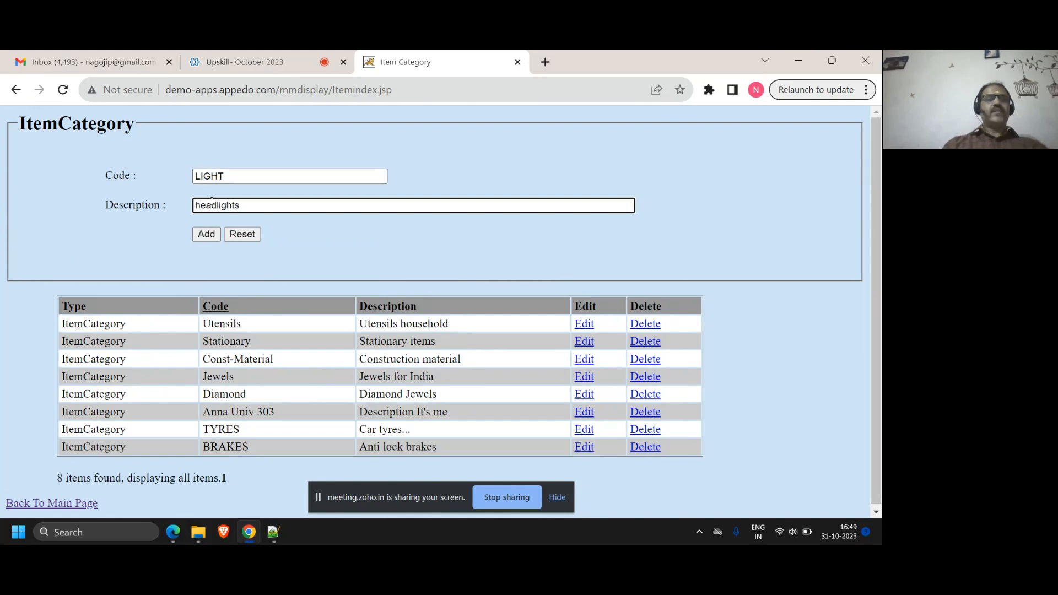
click(207, 234)
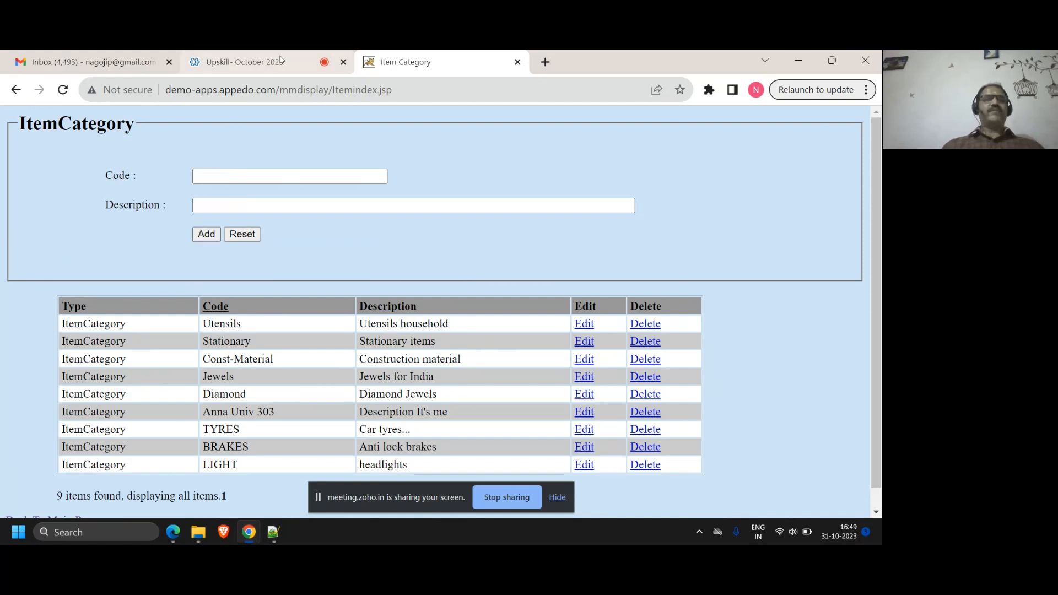
Switch to the Upskill- October 2023 webinar and read the attendees' latest Q&A replies, moving the screen-sharing notice off the meeting controls
click(237, 62)
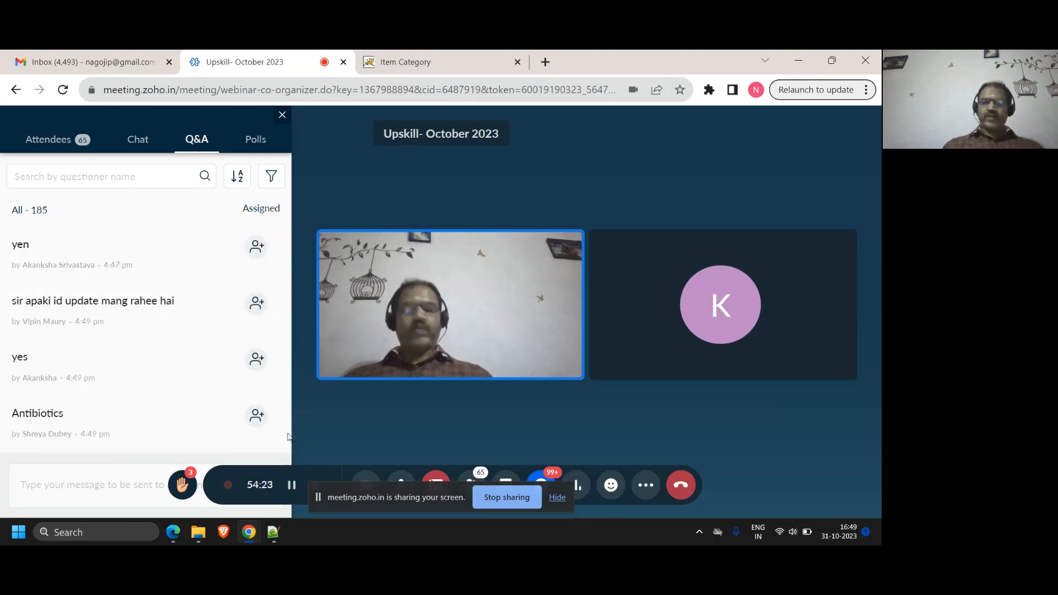
scroll(282, 435, up, 2)
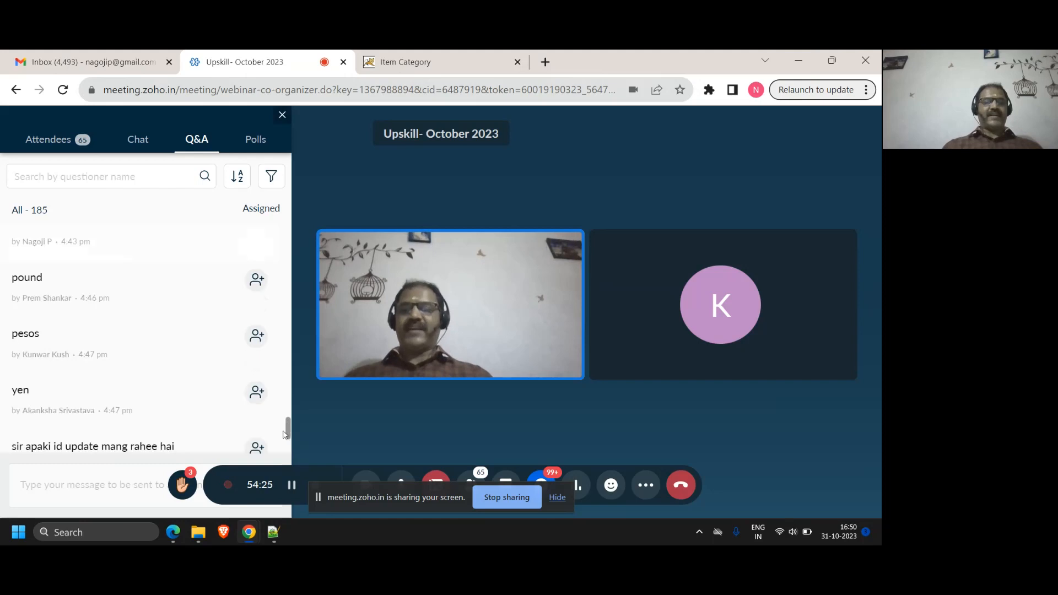
scroll(282, 435, down, 2)
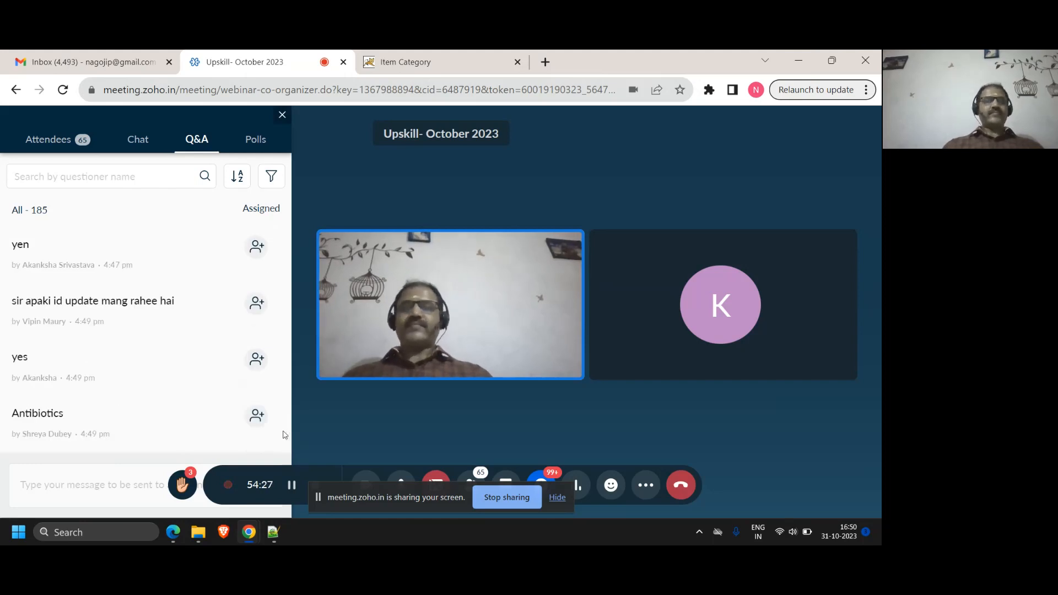
scroll(285, 434, up, 1)
scroll(286, 434, down, 2)
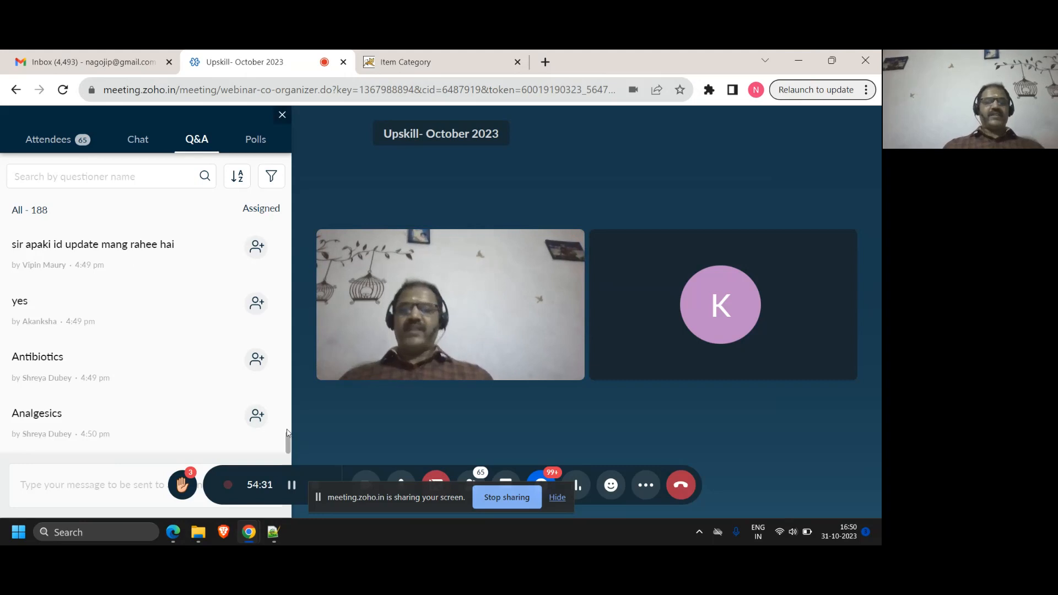
scroll(288, 449, down, 2)
drag(288, 448, 288, 454)
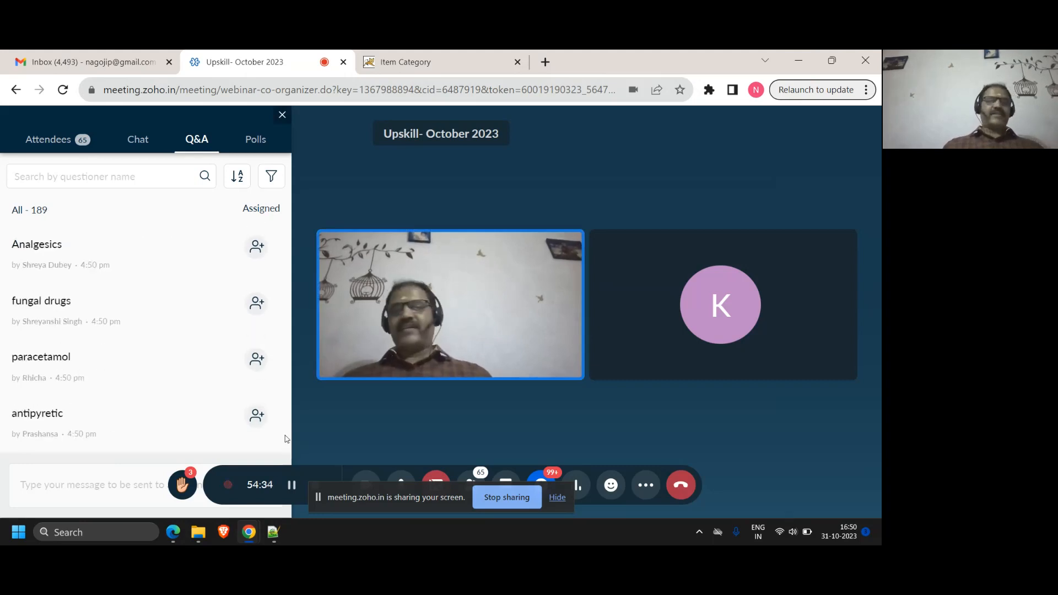
scroll(286, 439, up, 3)
scroll(286, 439, down, 4)
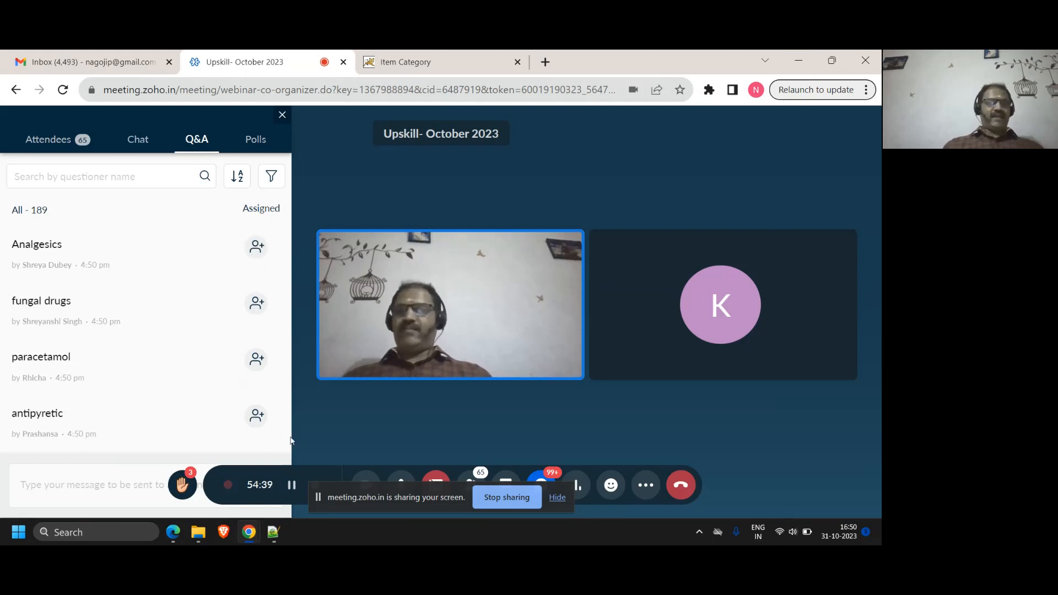
scroll(287, 436, up, 3)
scroll(287, 436, down, 3)
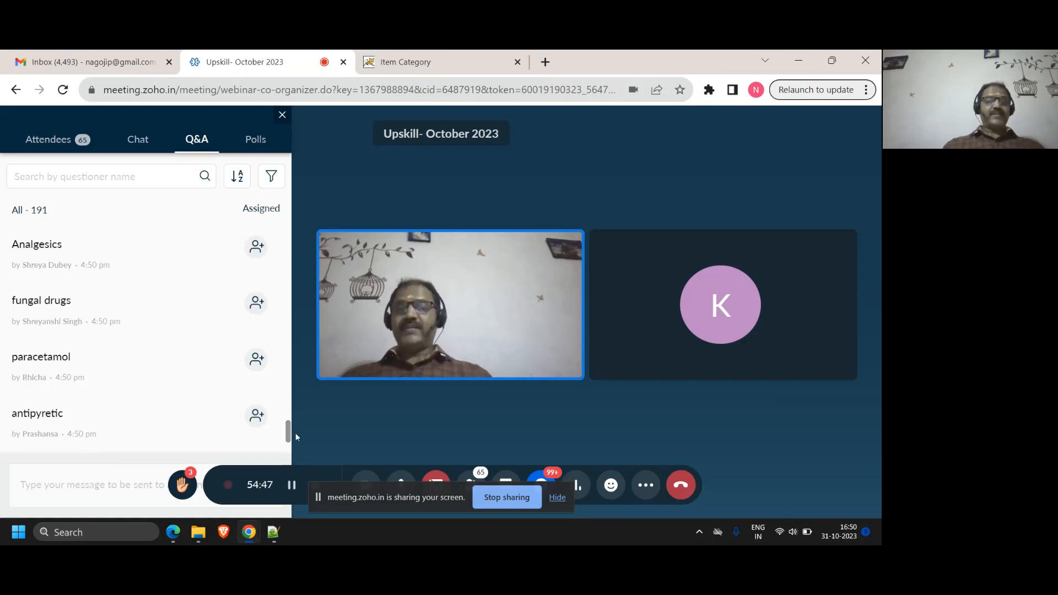
drag(288, 437, 285, 458)
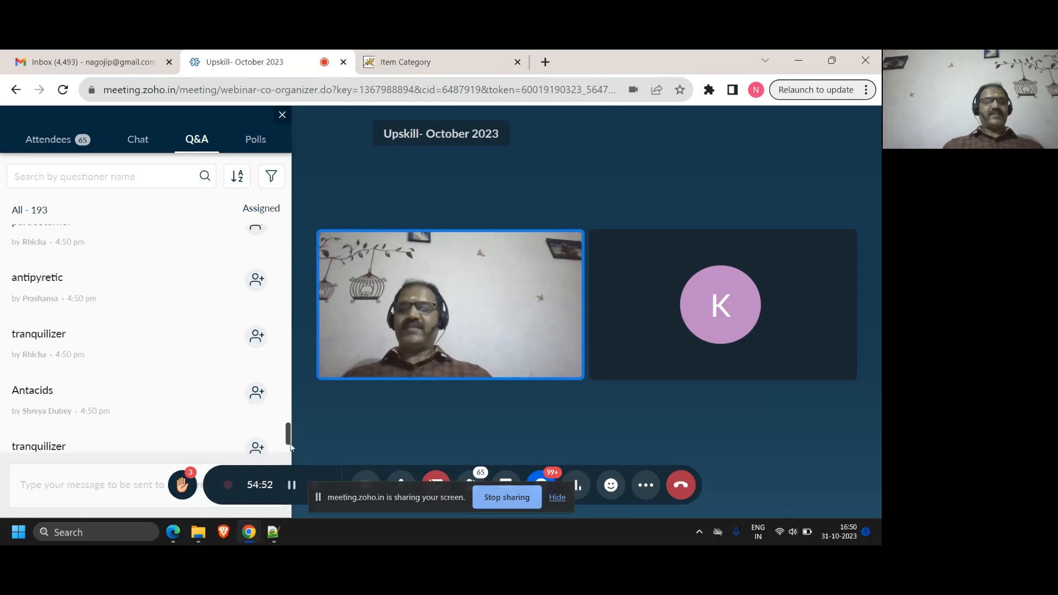
click(140, 473)
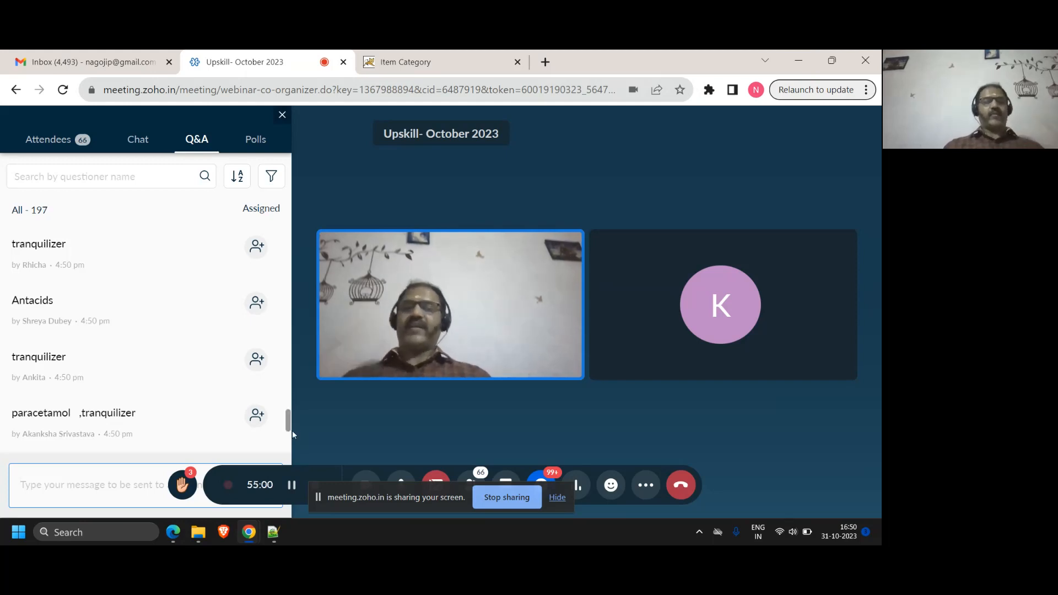
drag(287, 432, 289, 453)
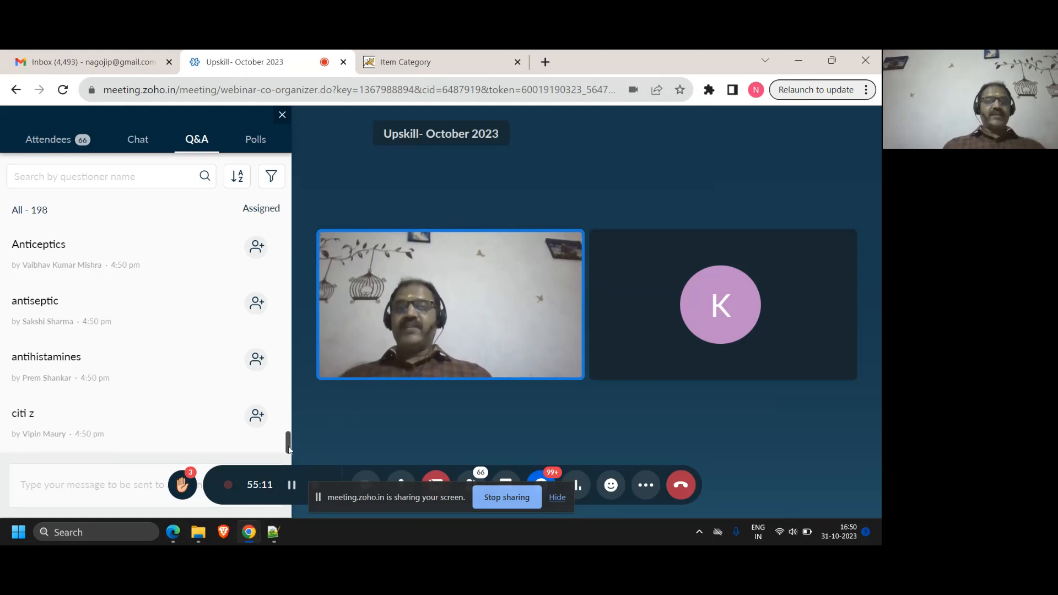
scroll(288, 450, down, 1)
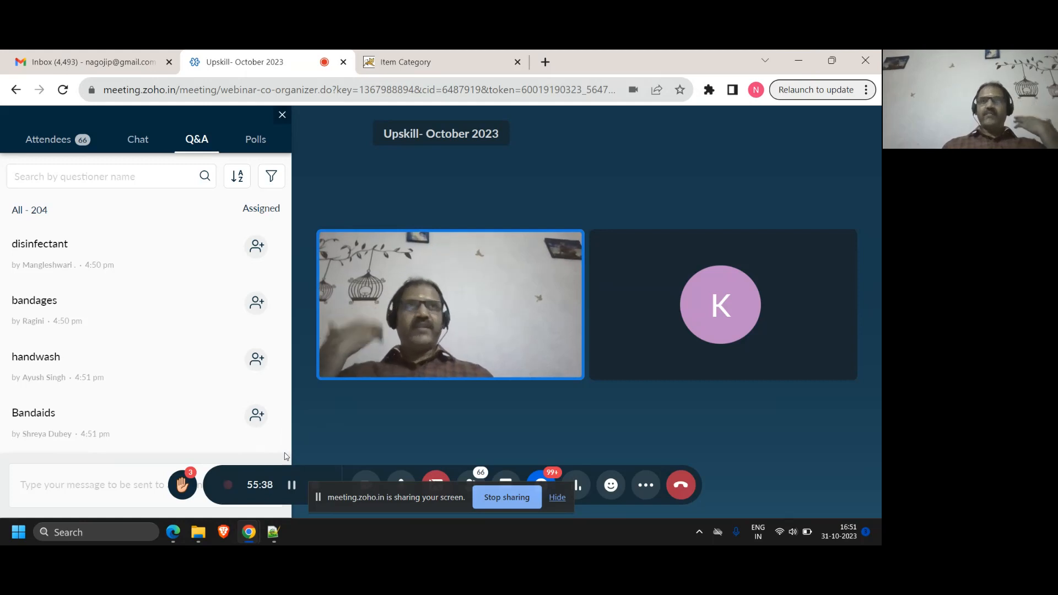
scroll(285, 441, down, 1)
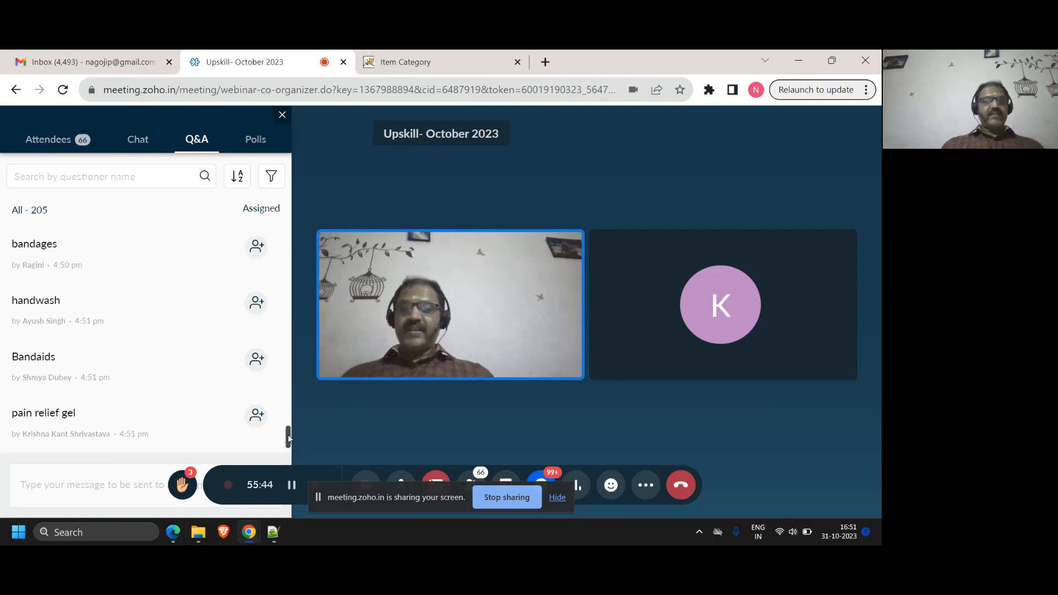
scroll(287, 439, down, 1)
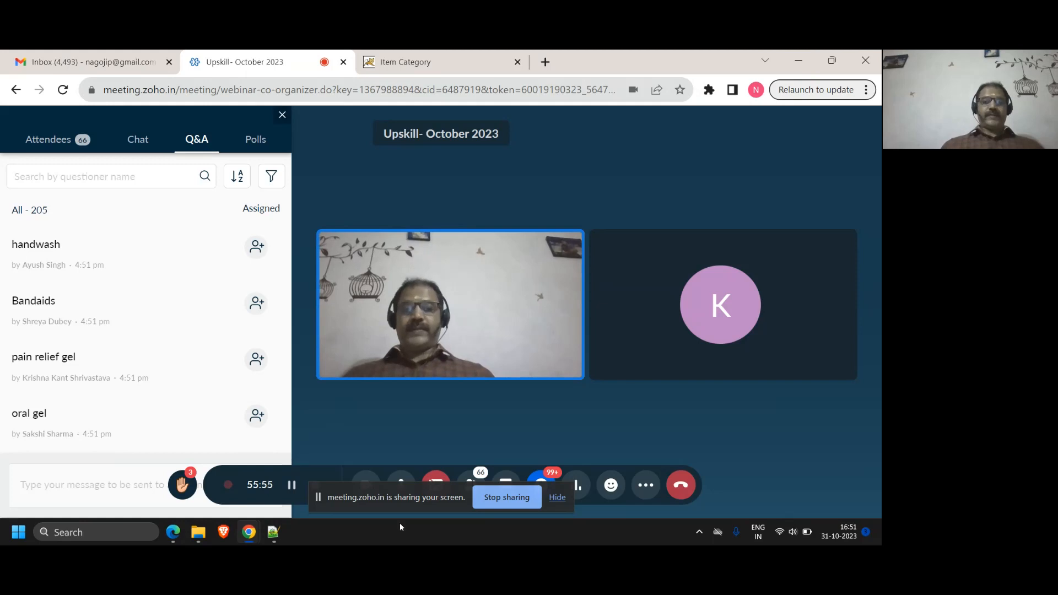
drag(415, 497, 445, 426)
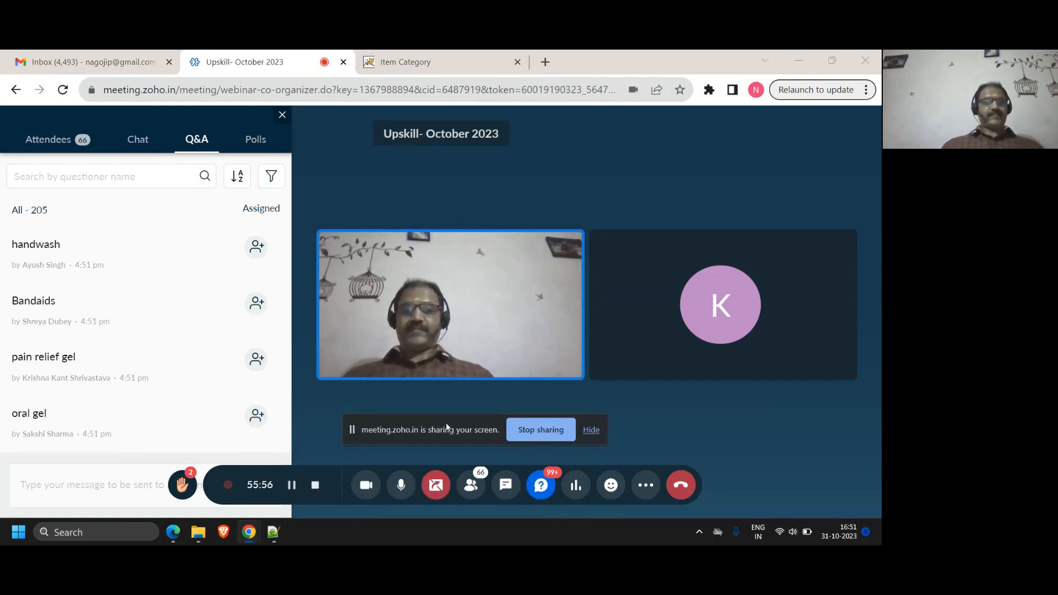
mouse_move(194, 423)
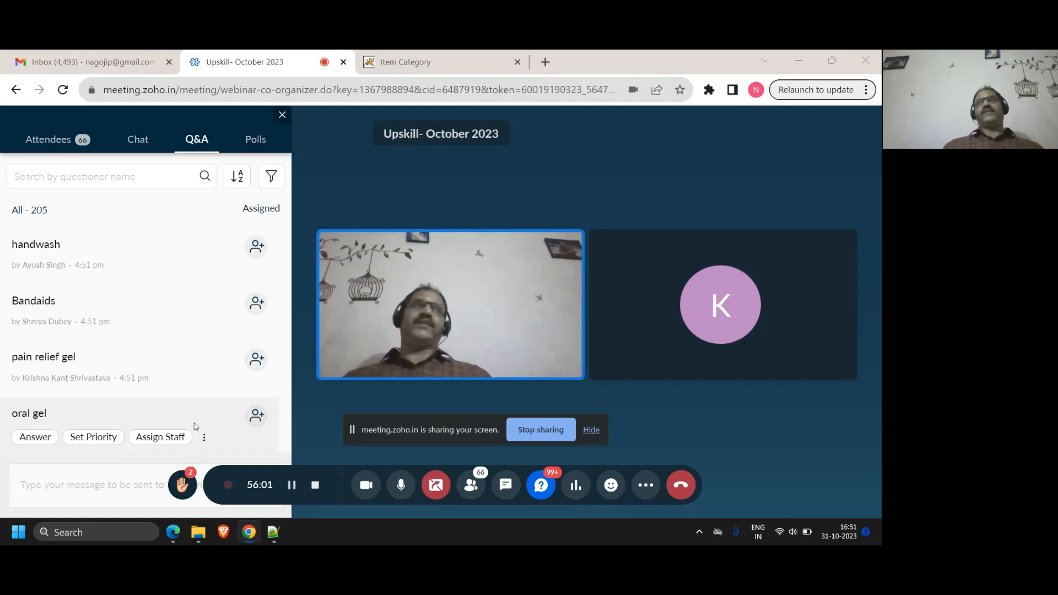
mouse_move(261, 543)
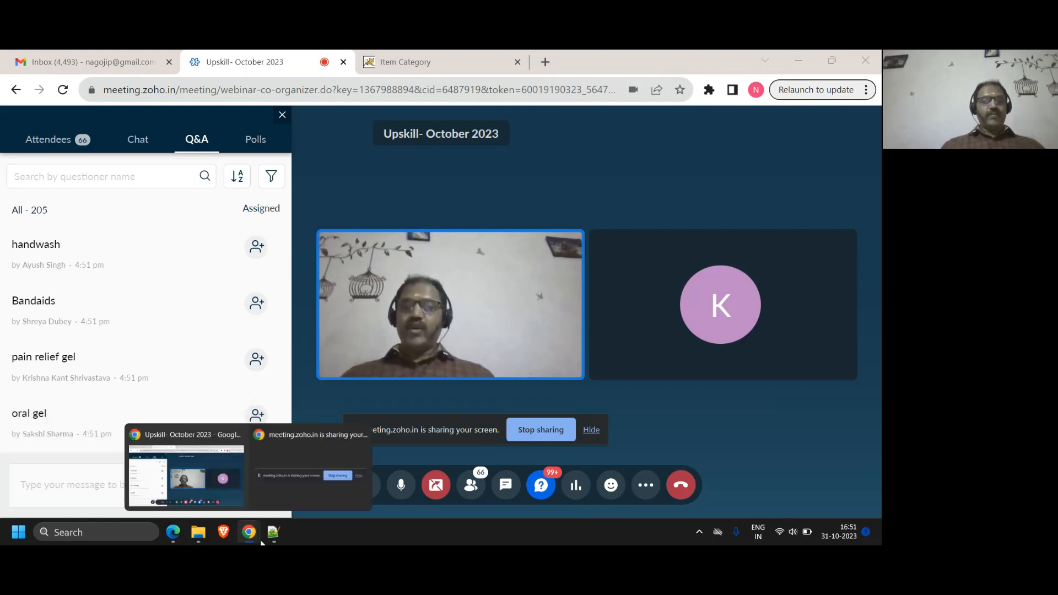
Switch back to the Item Category page, return to the main page and open the Roles lookup
click(426, 62)
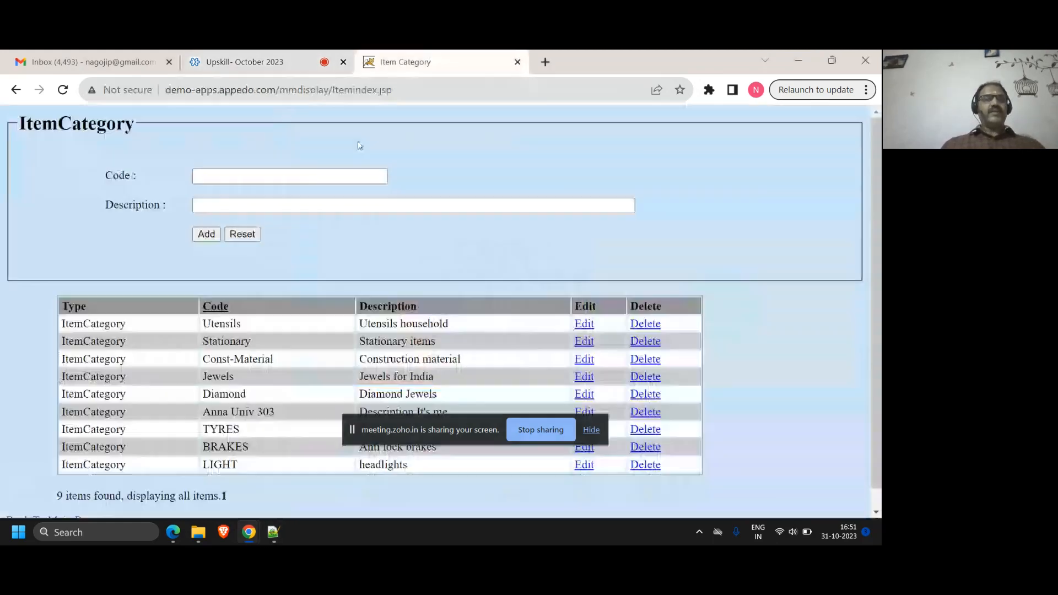
scroll(154, 339, down, 1)
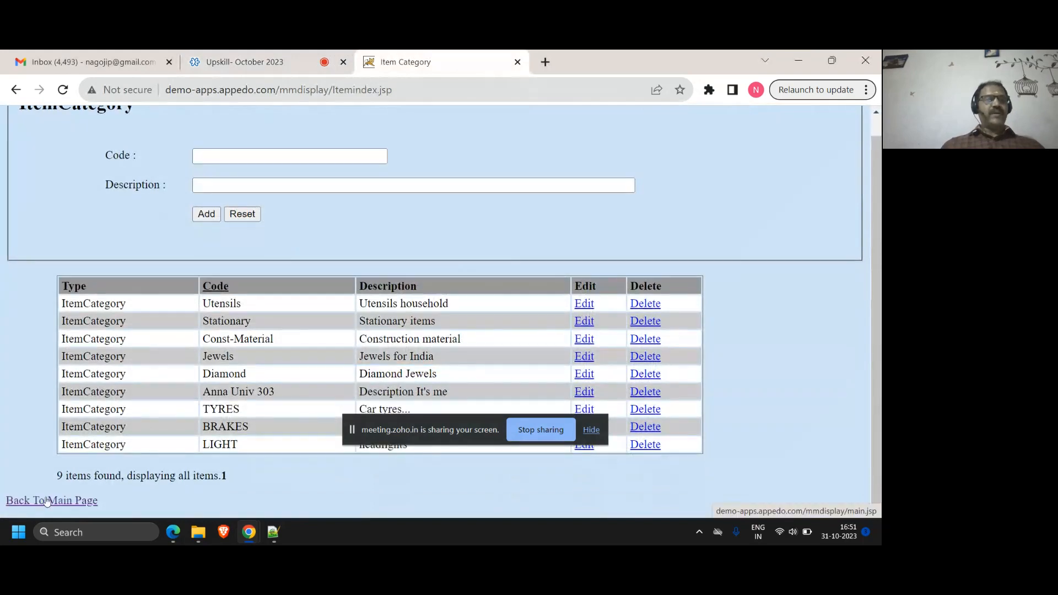
click(47, 500)
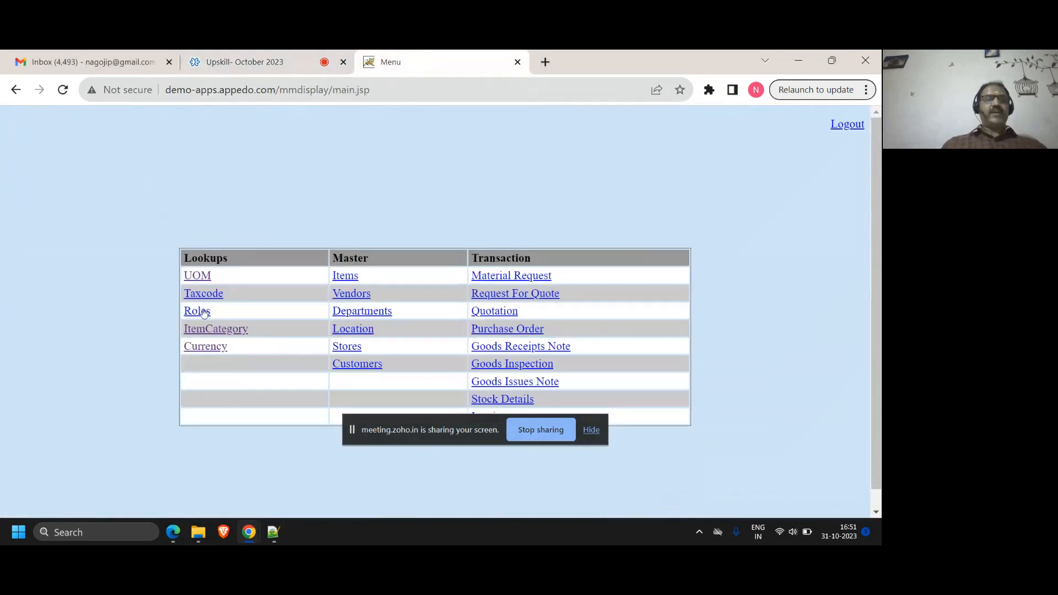
click(202, 312)
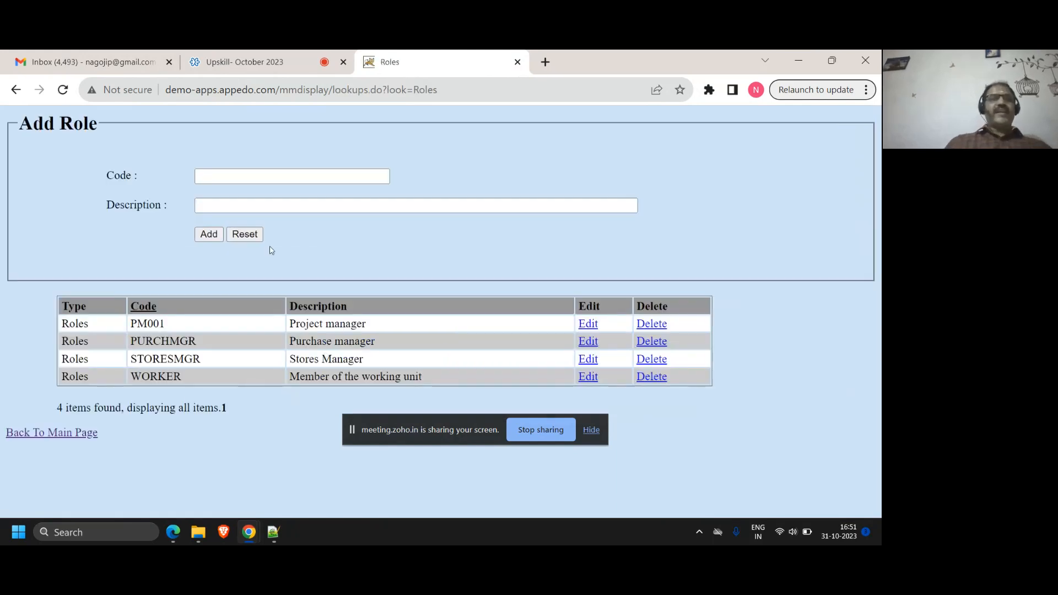
Add a role lookup with the code PROJMGR and the description "Project Manager"
click(259, 175)
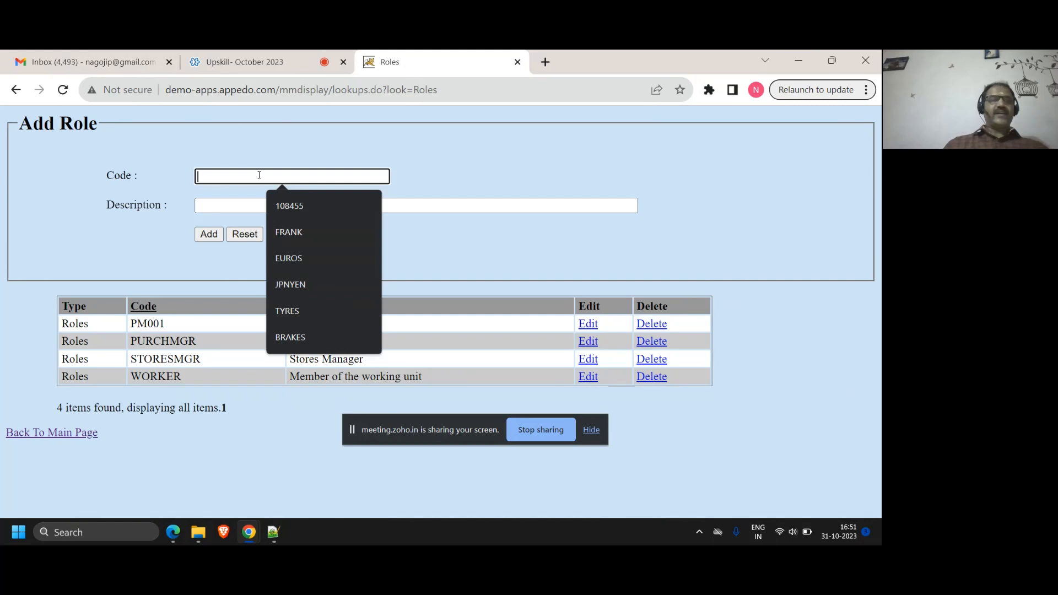
text(P)
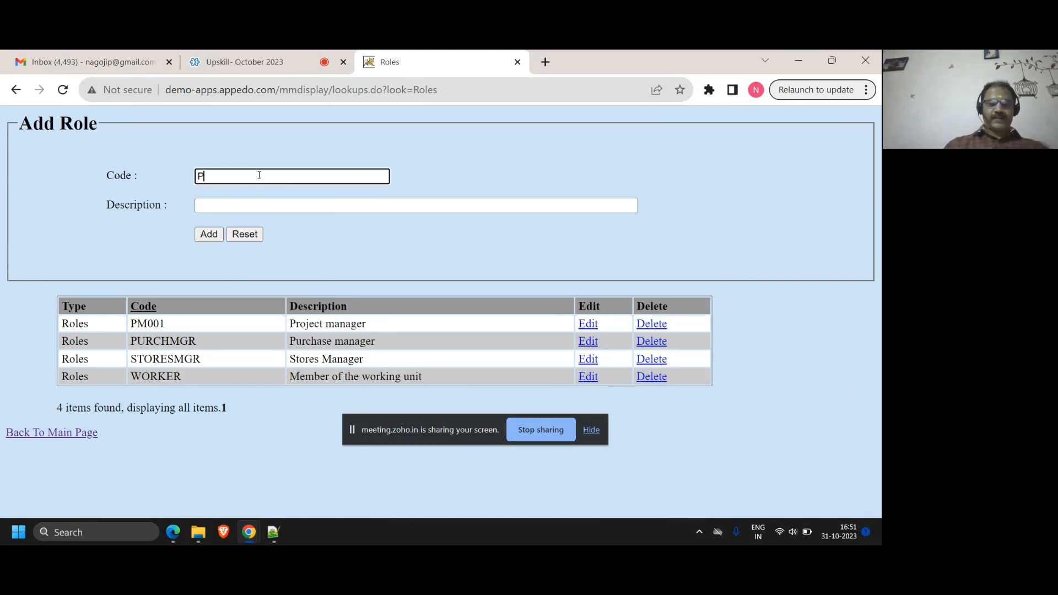
text(ROJMGR)
key(Tab)
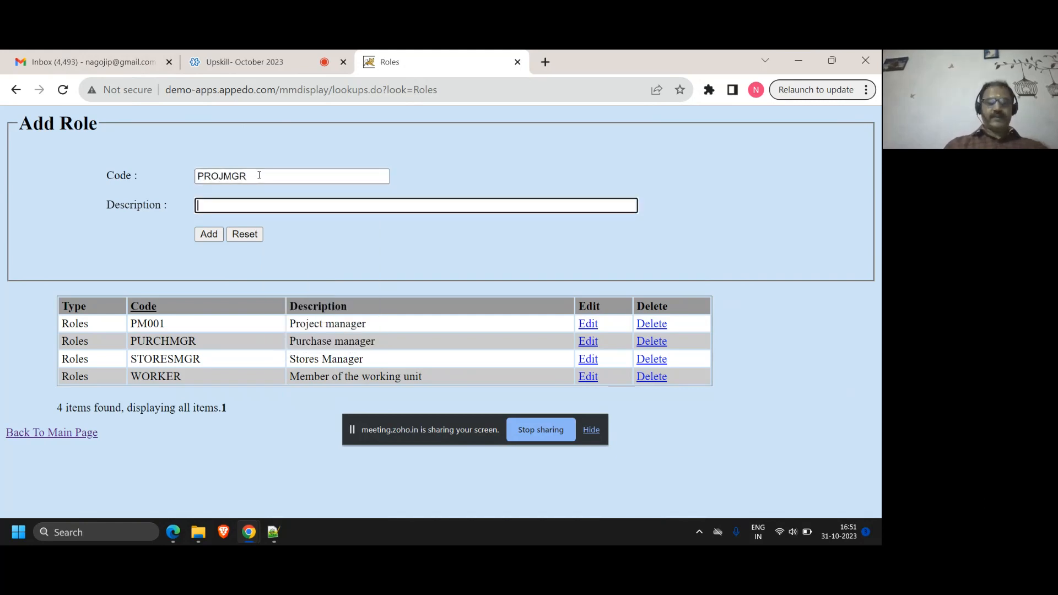
text(Project Manager)
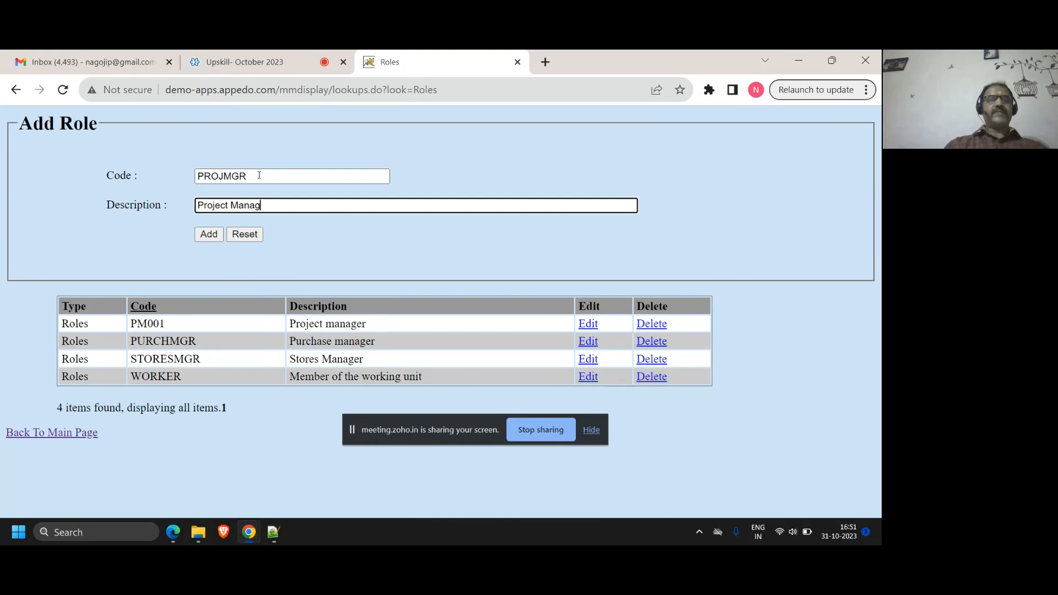
click(214, 236)
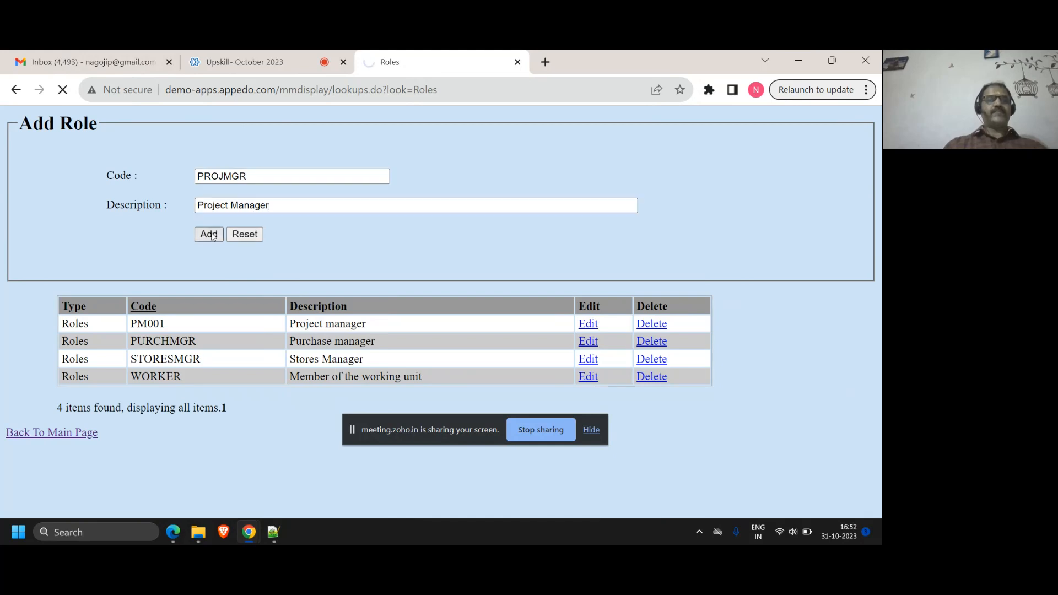
Add a role lookup with the code TECHLEAD and the description "Technology lead"
click(212, 179)
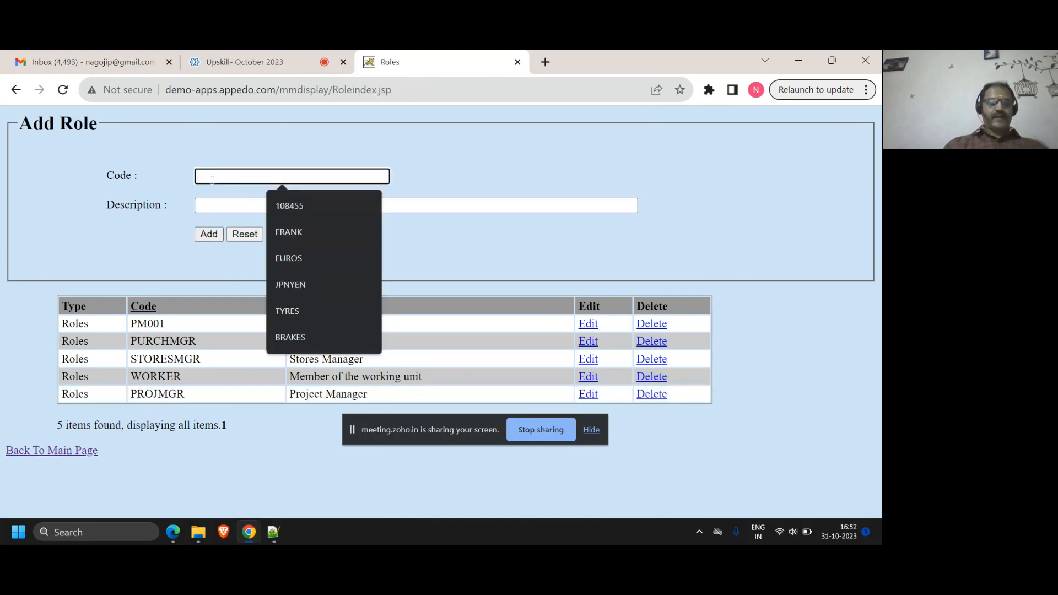
text(TECHLEAD)
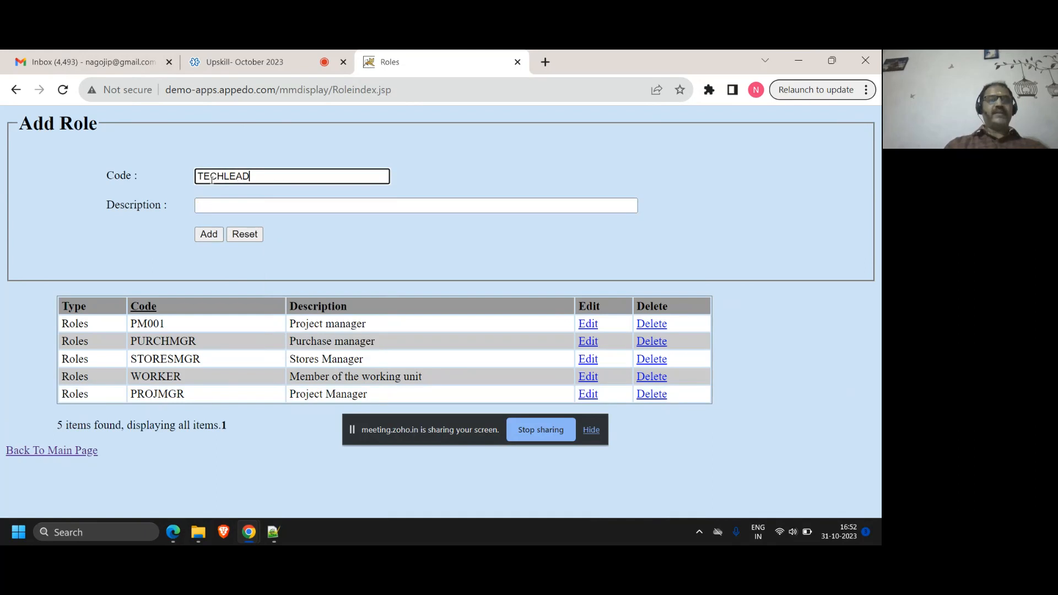
key(Tab)
text(Technol)
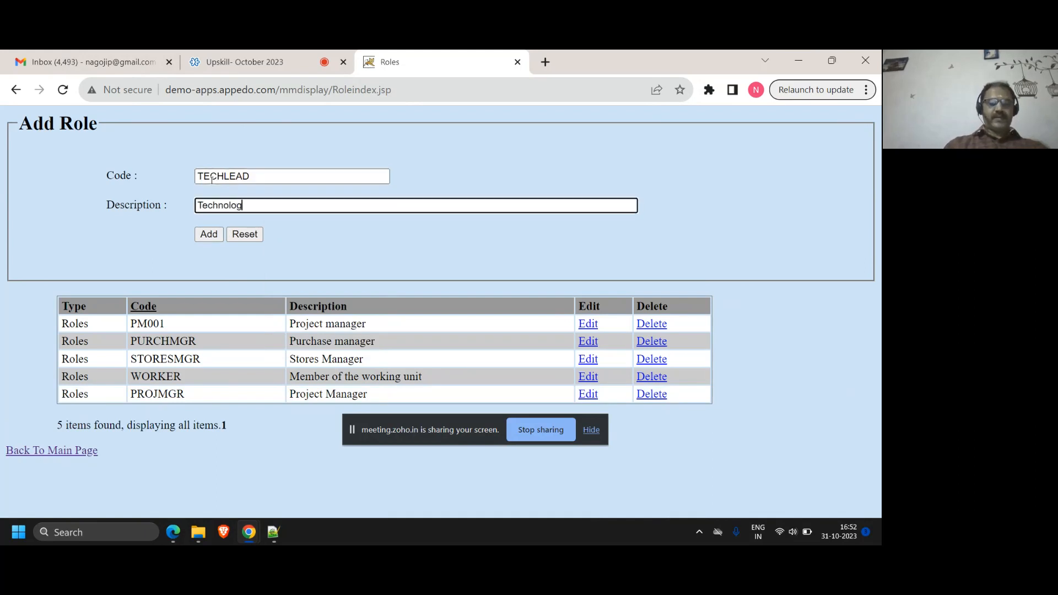
text(ogy lead)
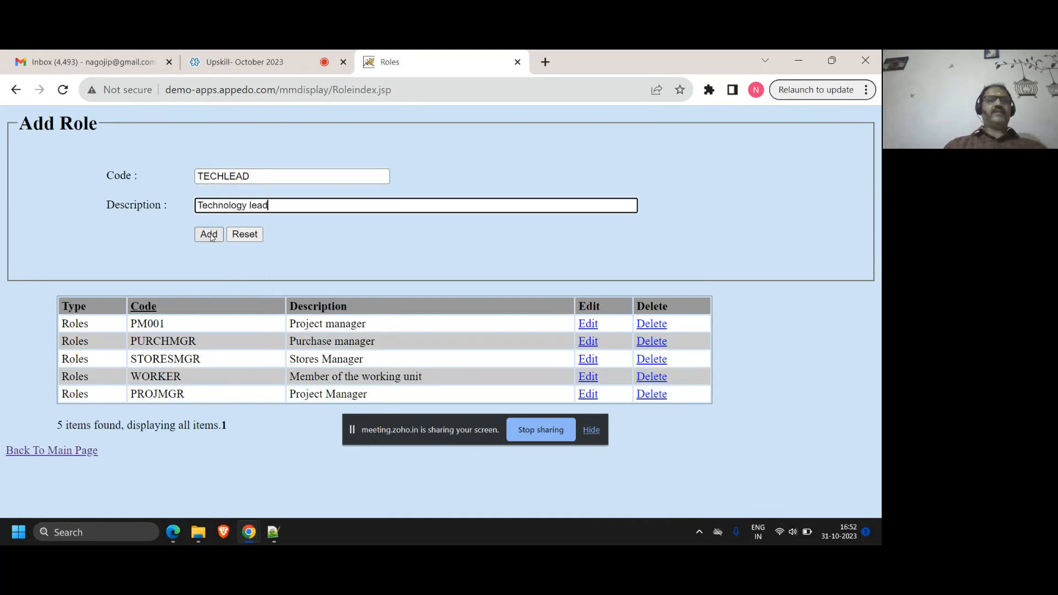
key(Return)
Add a role lookup with the code QALead, extending its description from "QA lead" to "QA leaders" to meet the minimum length
click(209, 177)
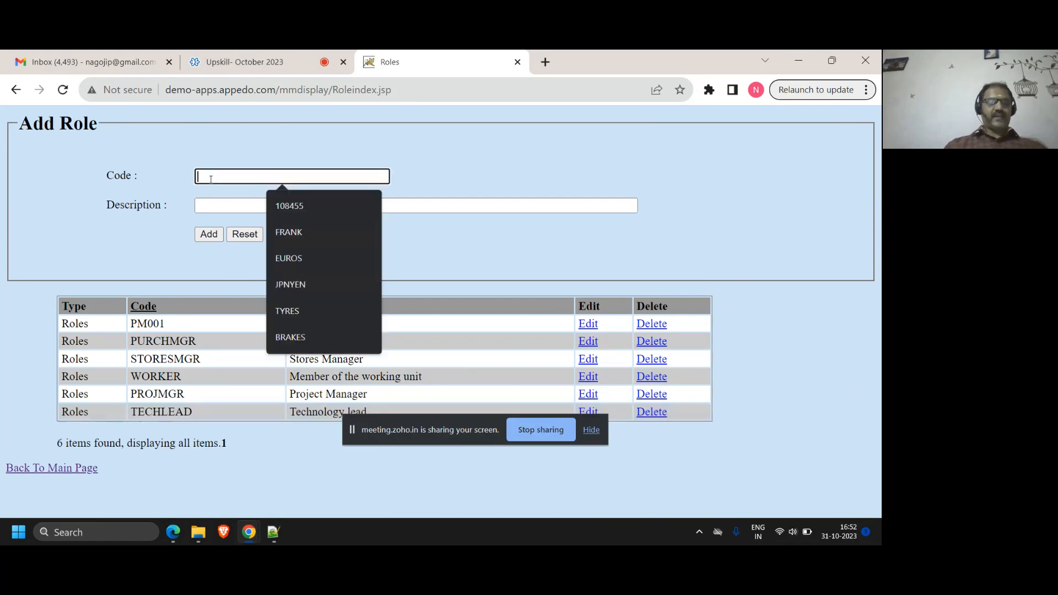
text(QA)
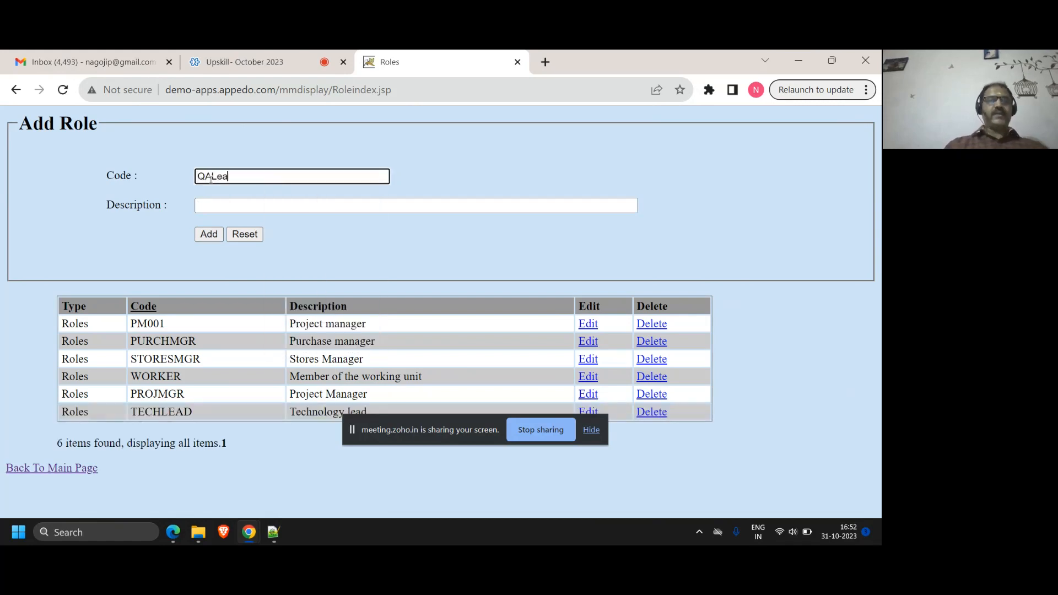
text( Lead)
key(Tab)
text(QA le)
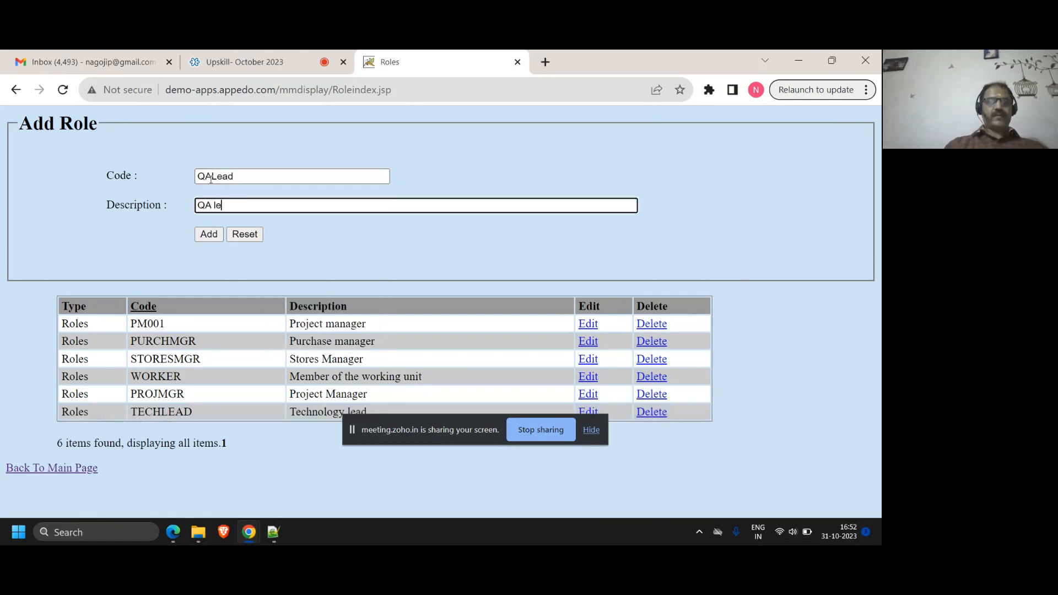
text(ad)
click(209, 234)
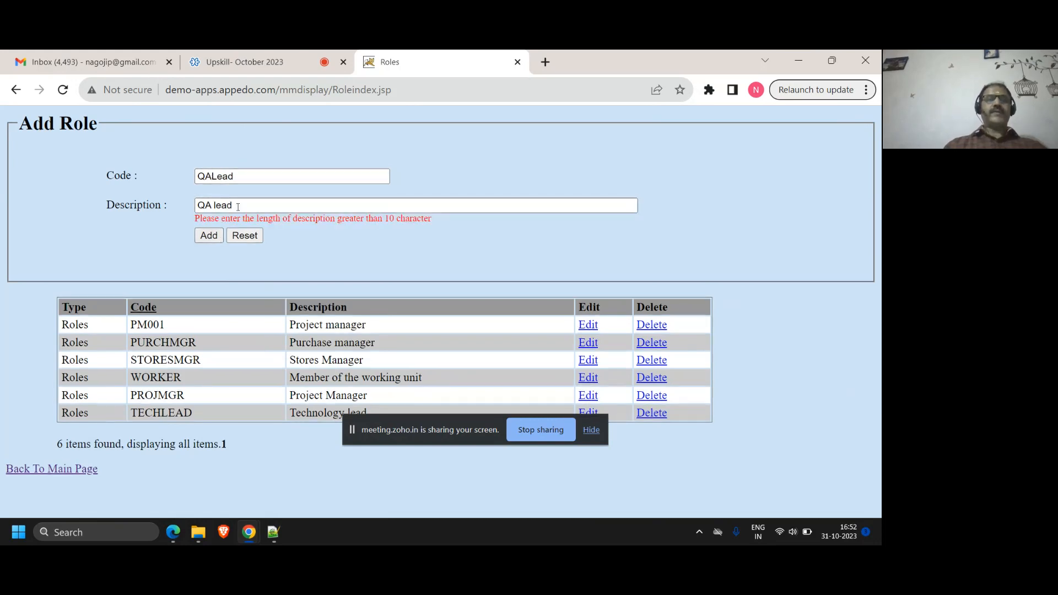
click(238, 206)
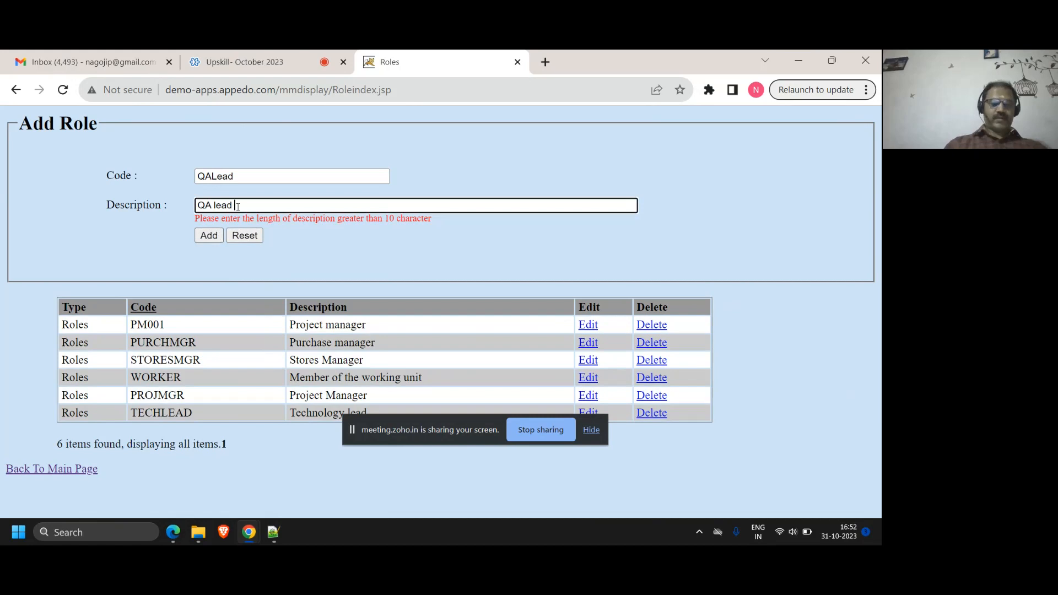
text(rs)
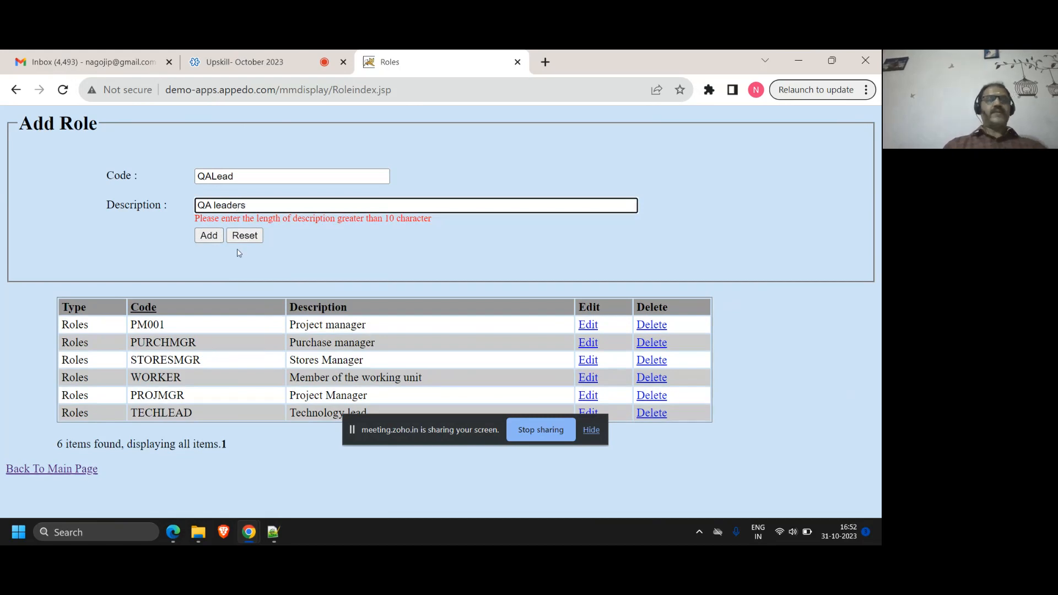
click(212, 238)
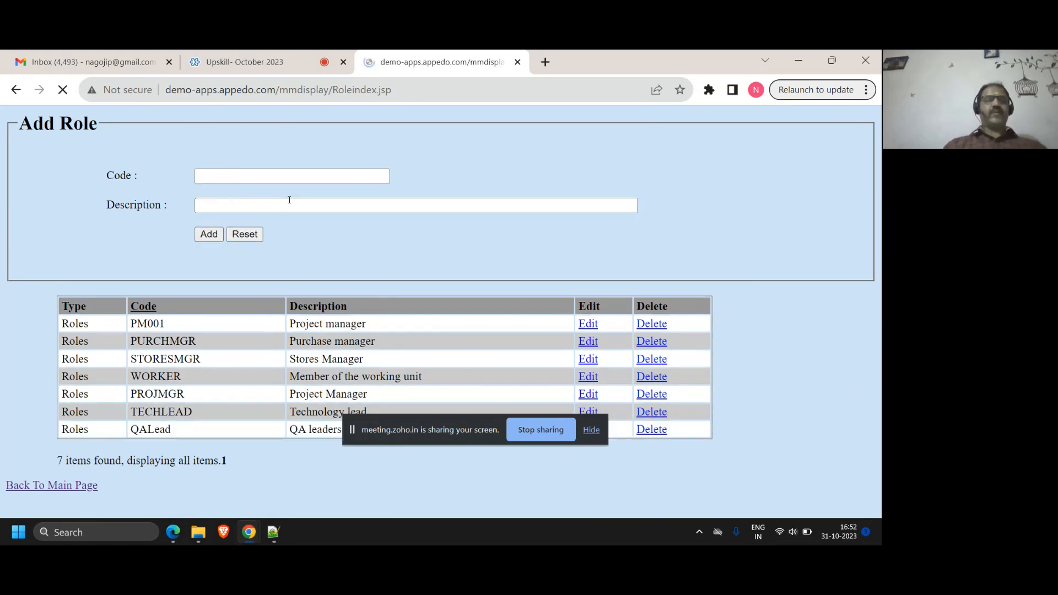
Add a role lookup with the code WELDERS and the description "Welding labour"
click(261, 173)
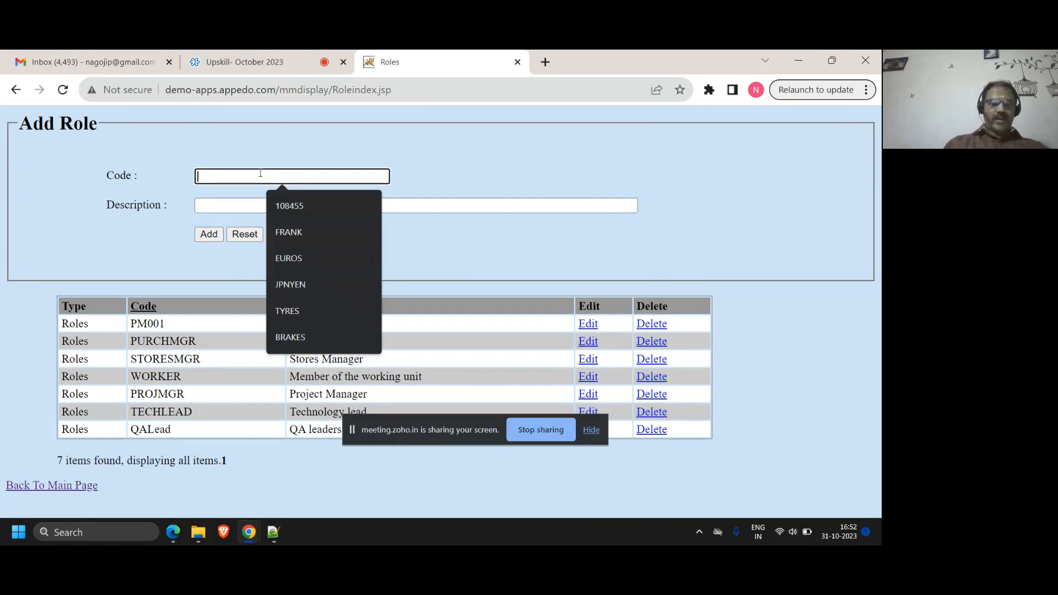
text(WELDERS)
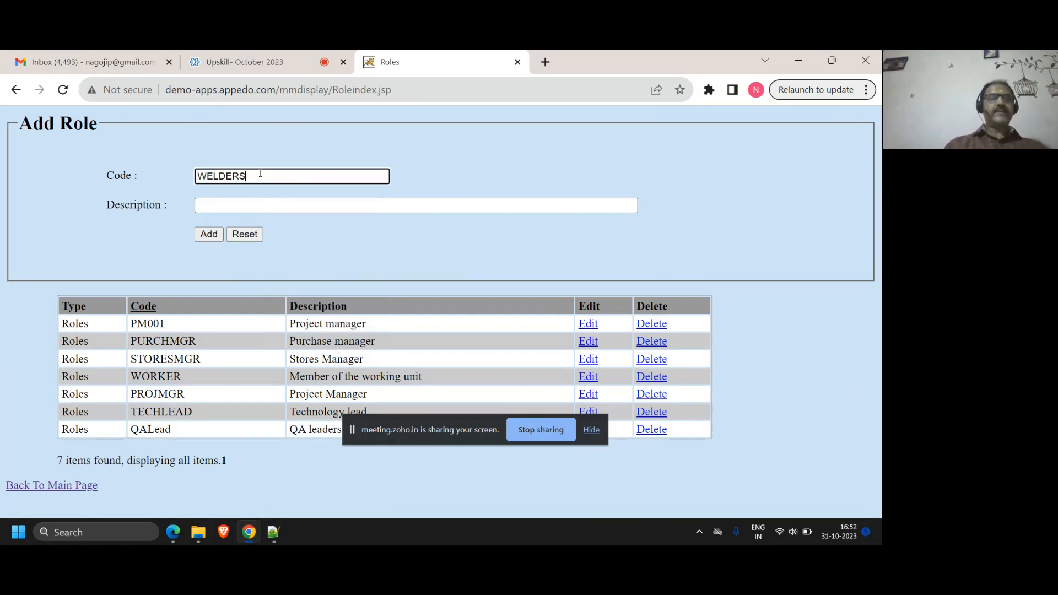
key(Tab)
text(Welding lab)
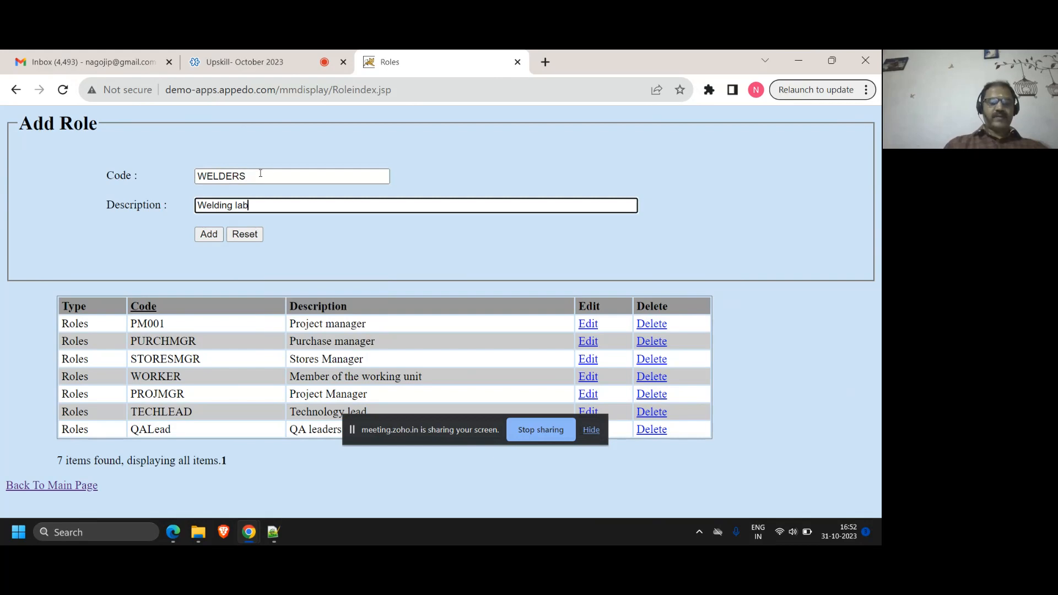
click(209, 234)
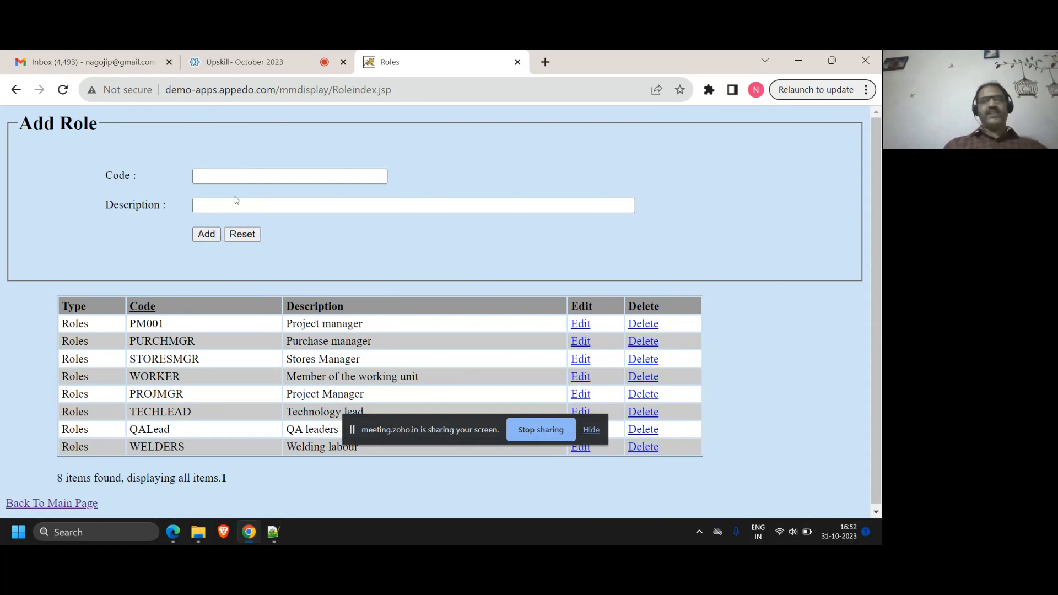
Add a role lookup with the code HRMGR and the description "HR Manager"
scroll(236, 200, down, 1)
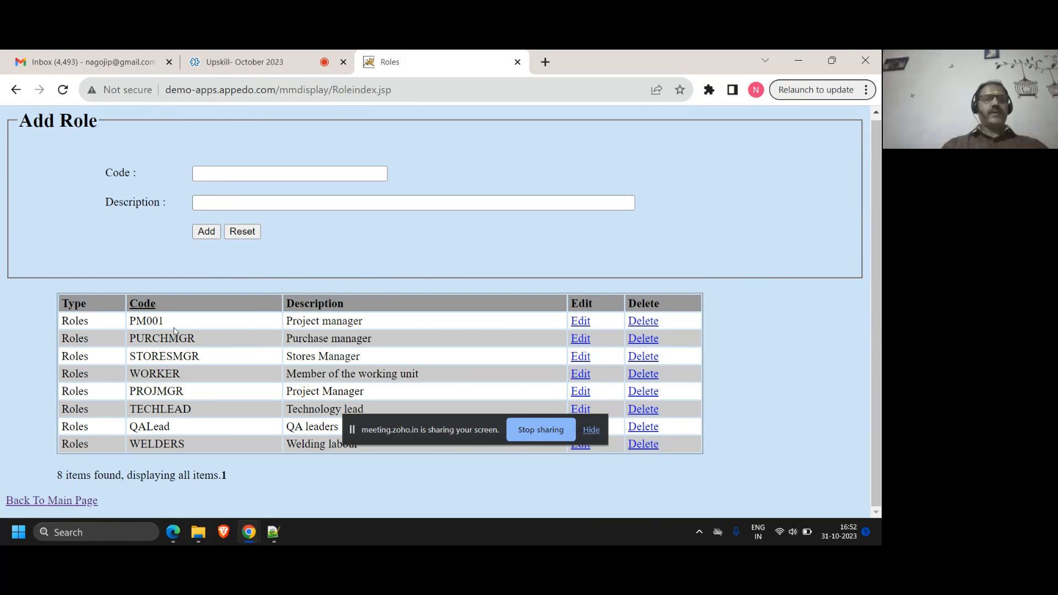
click(236, 174)
text(HRMG)
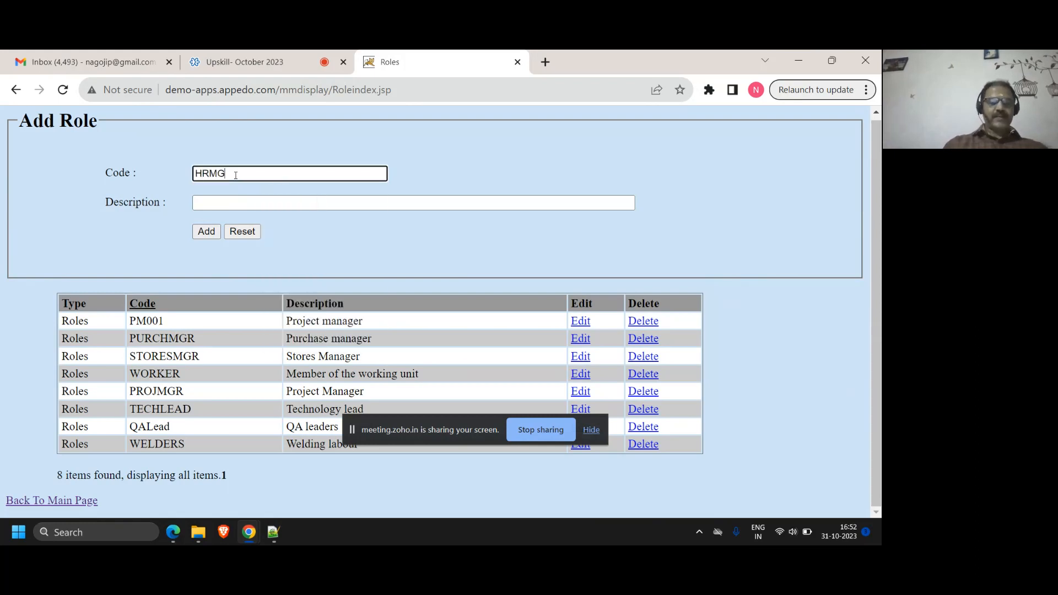
text(R)
key(Tab)
text(HR Manager)
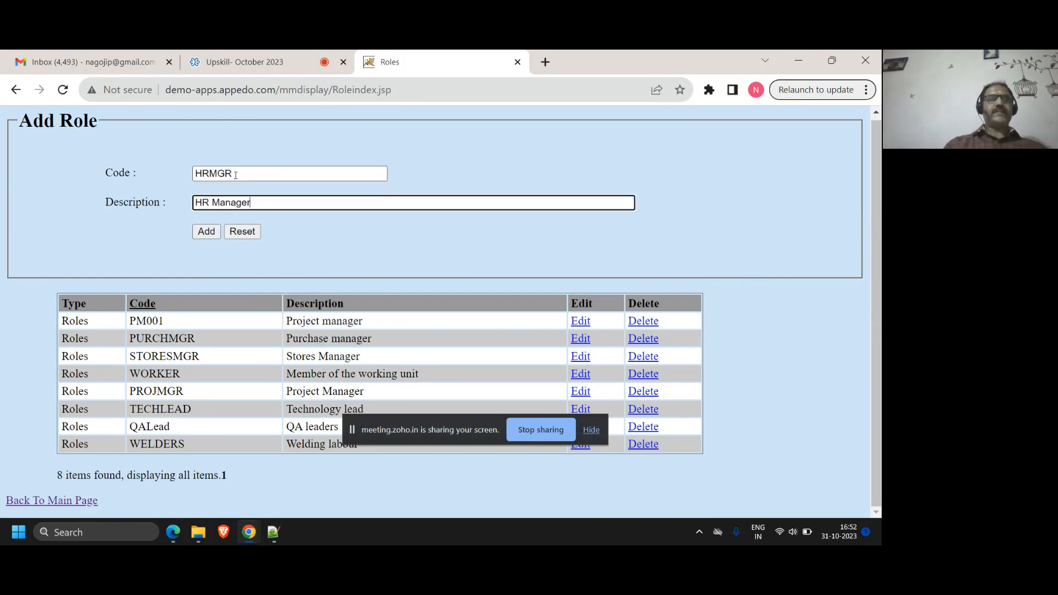
click(212, 232)
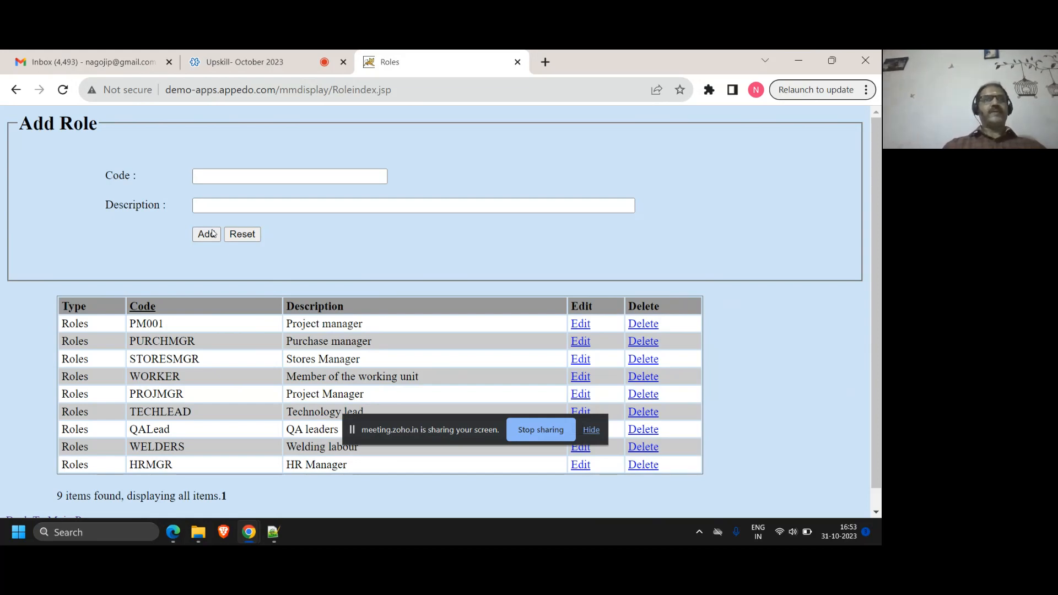
Leave the Add Role form empty and return from the Roles lookup to the main page
click(208, 172)
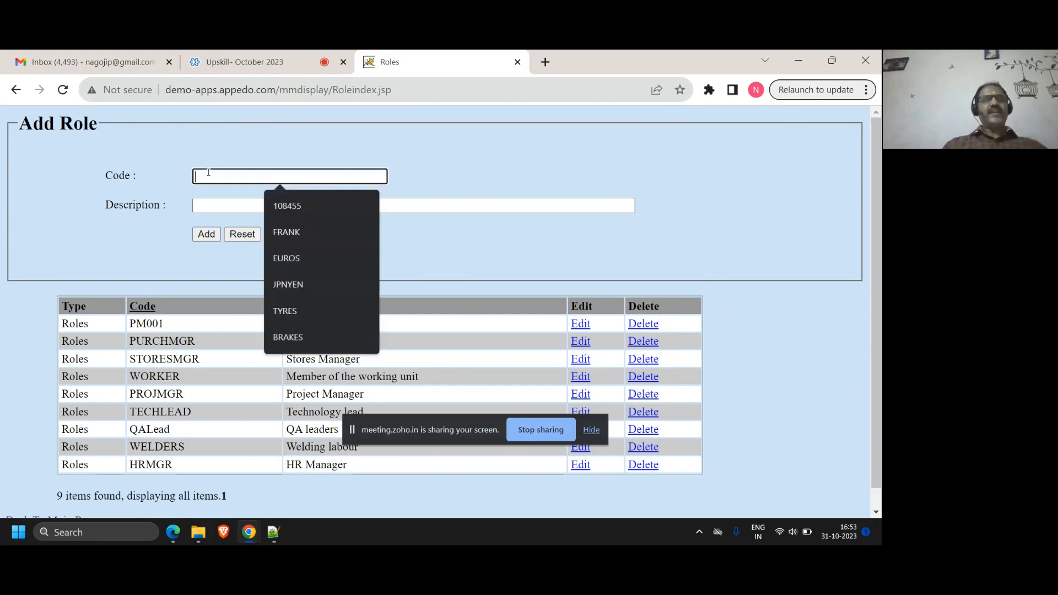
click(536, 184)
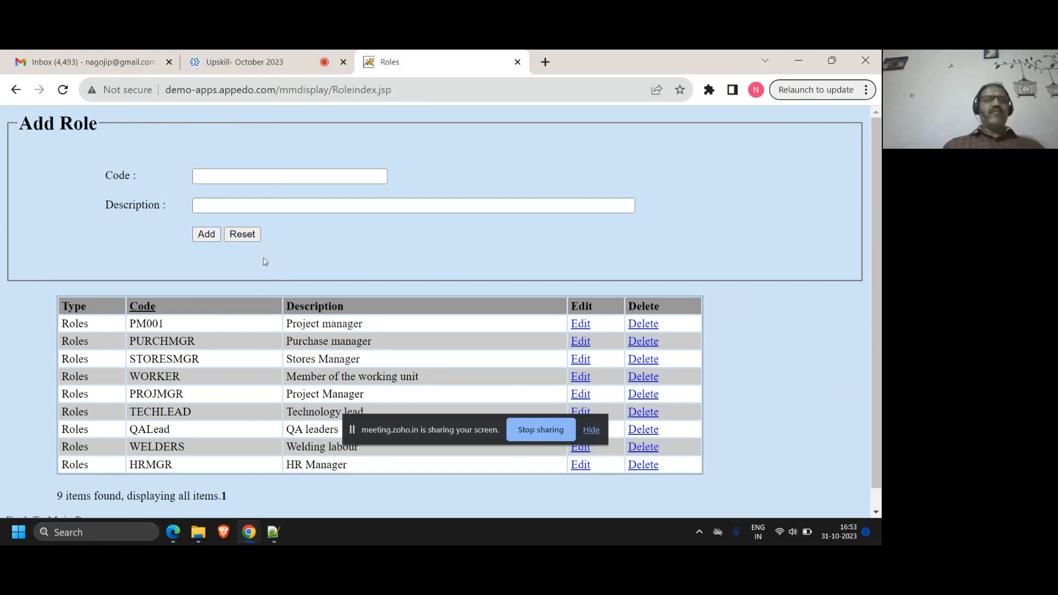
scroll(82, 511, down, 1)
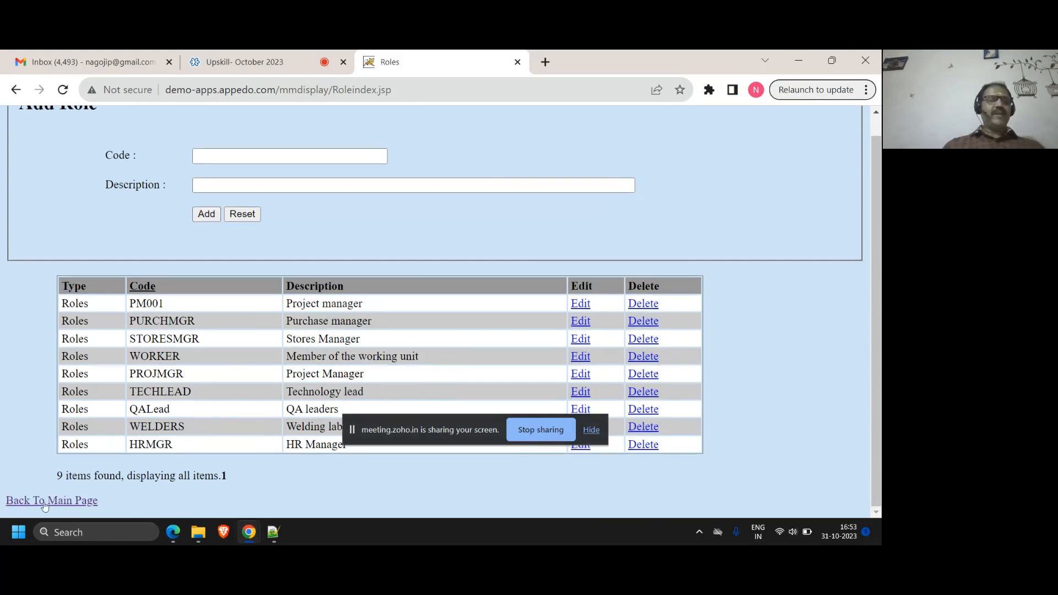
click(45, 503)
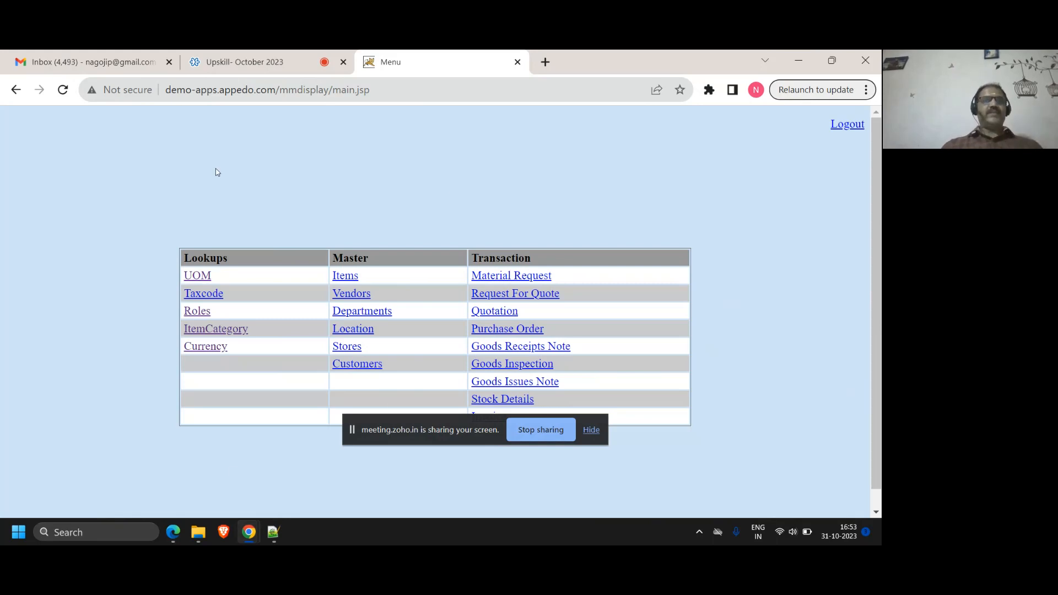
Switch to the Upskill- October 2023 webinar to read the attendees' newest Q&A replies, and stop sharing the screen
click(277, 60)
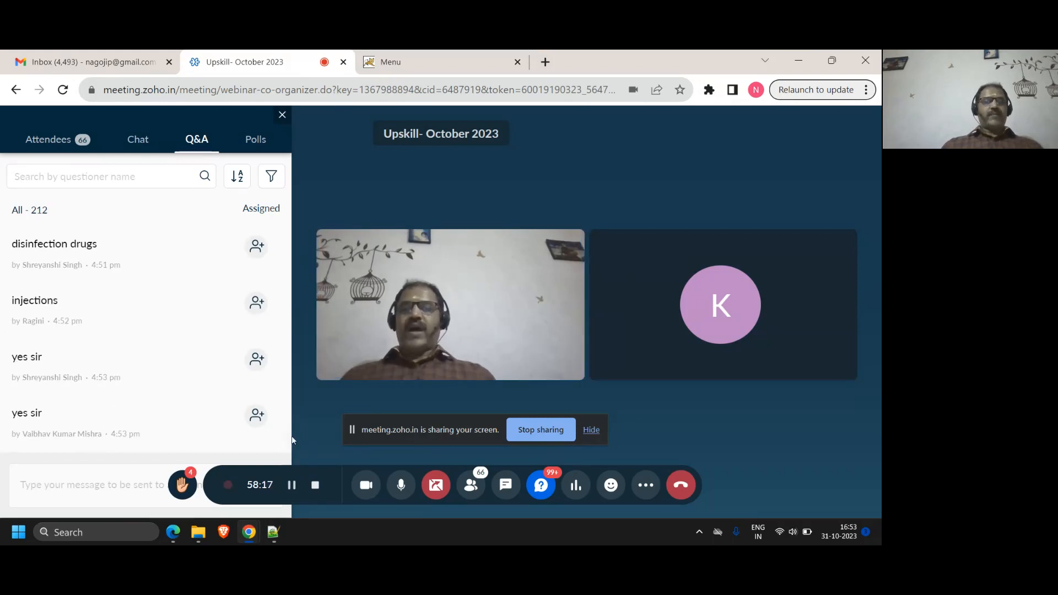
scroll(287, 449, down, 1)
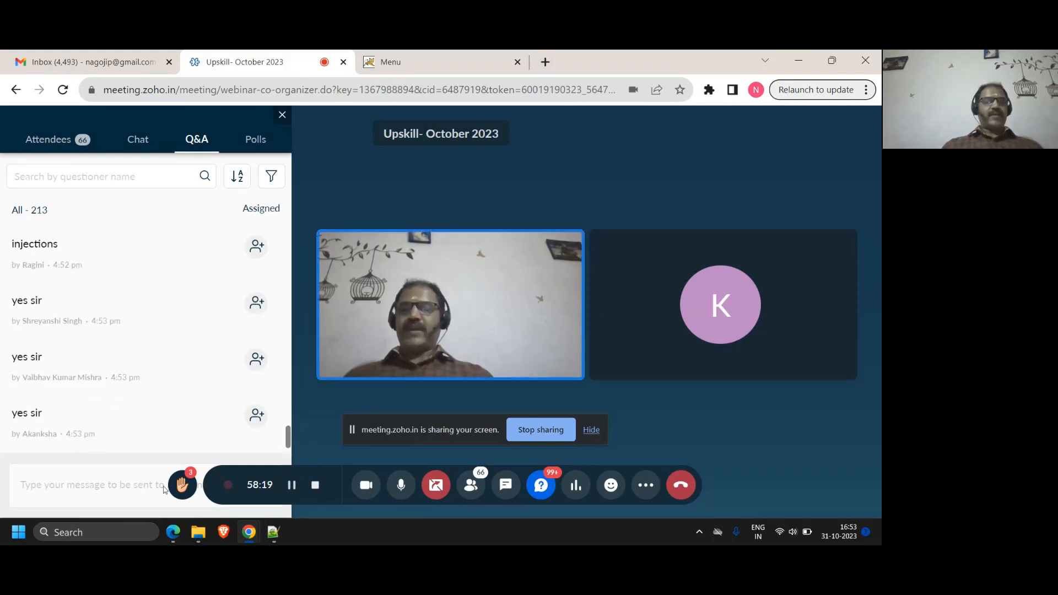
click(108, 490)
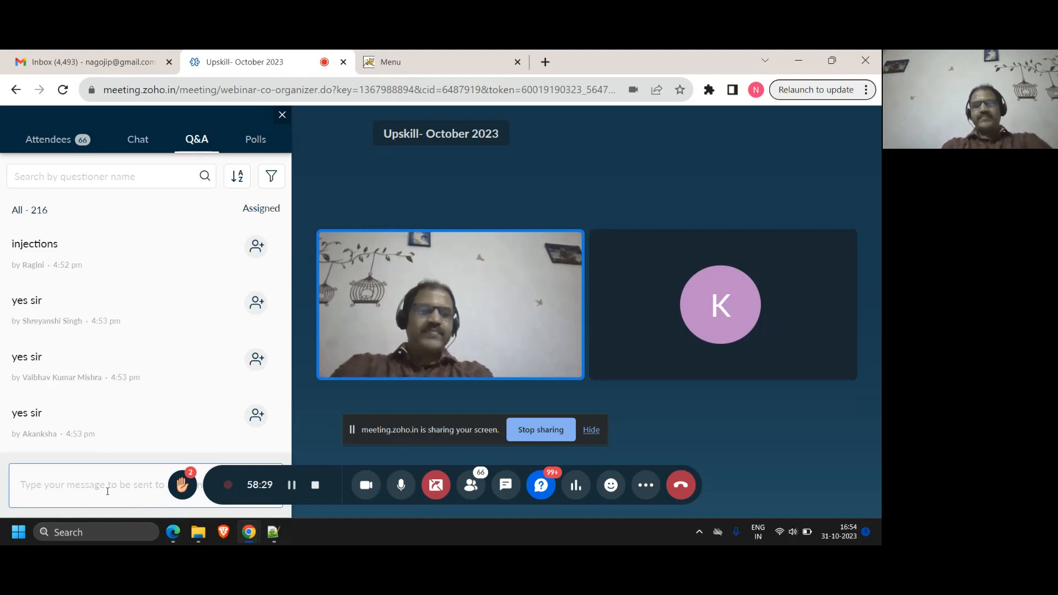
click(433, 487)
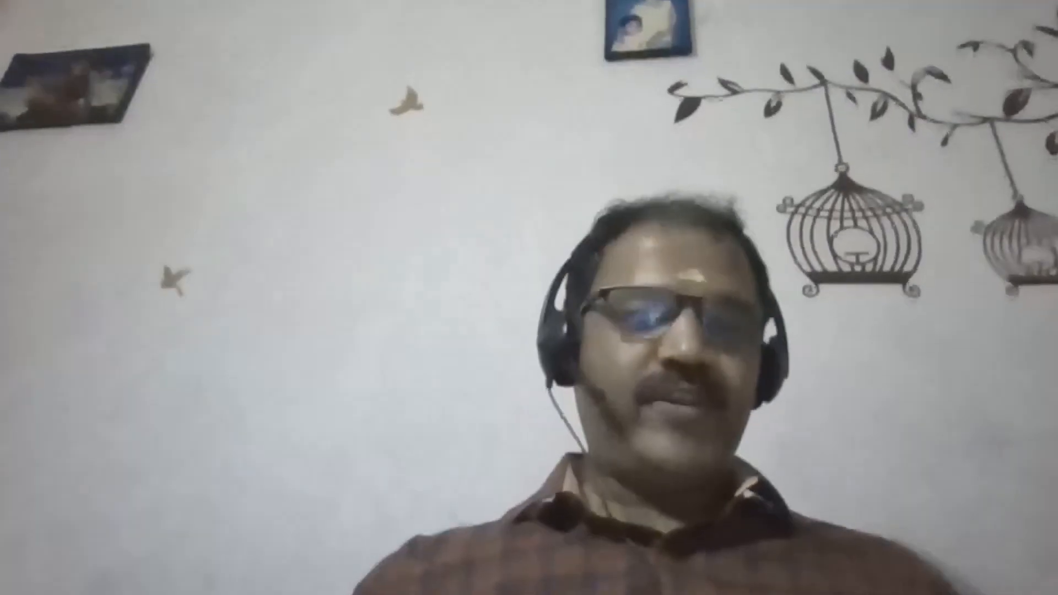